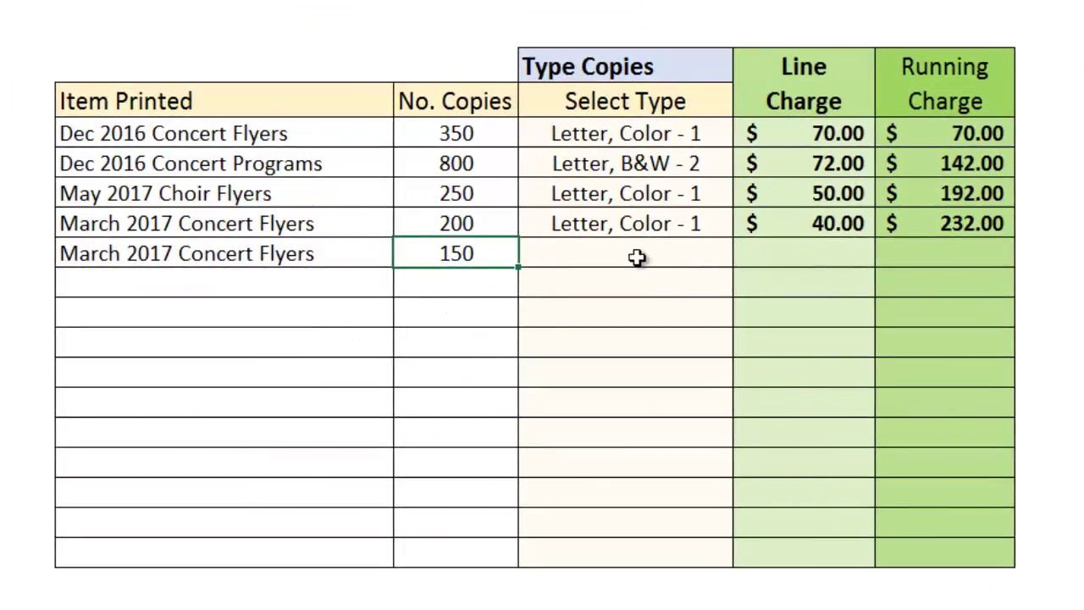
Choose Letter, Color - 2 as row 5's Type Copies, giving a $58.50 line charge
left_click(710, 262)
left_click(746, 255)
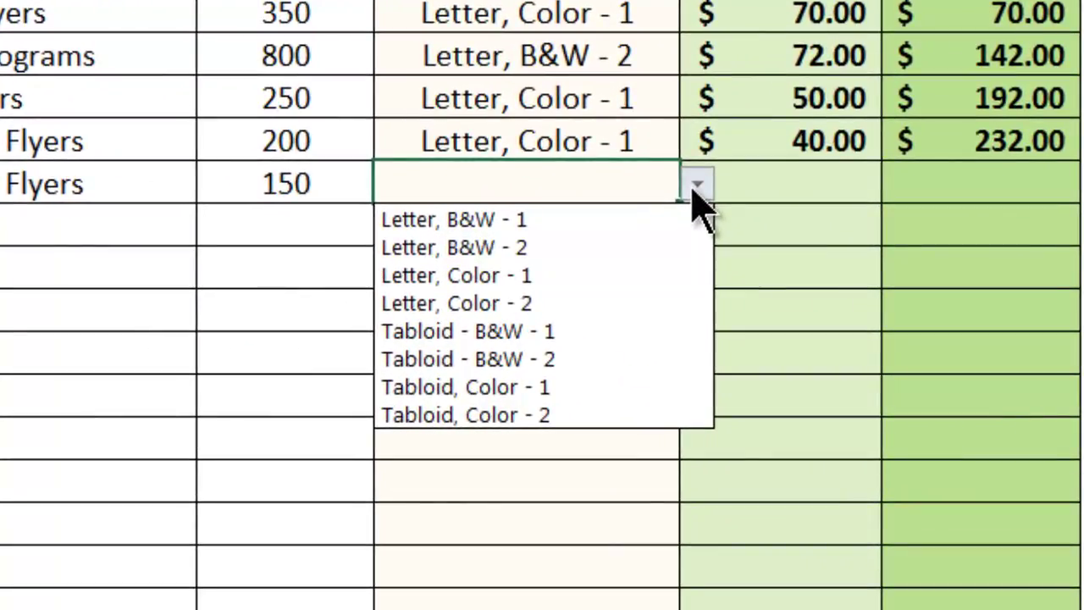
left_click(464, 306)
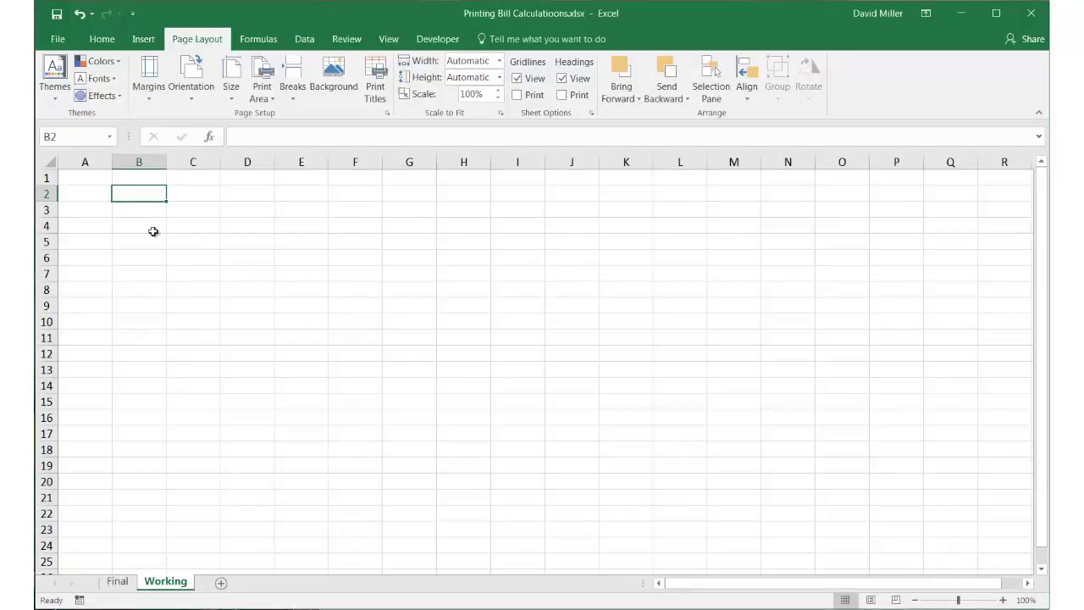
Enter the title FOOLPROOF LOOKUP TABLES FOR EXCEL in cell B2
type("FOOLPR")
type("OOF ")
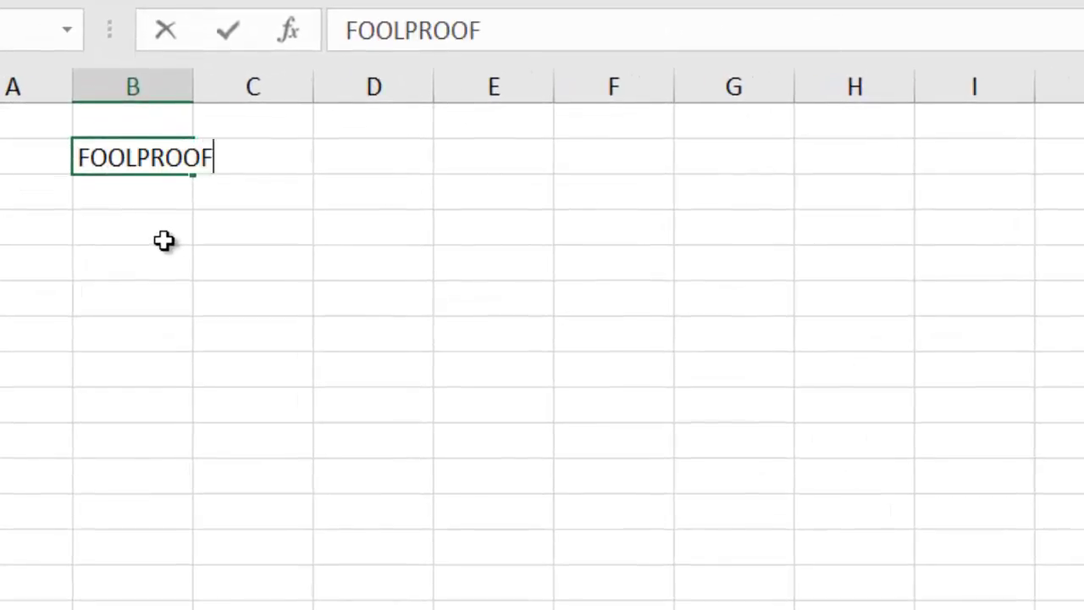
type("LOOKUP ")
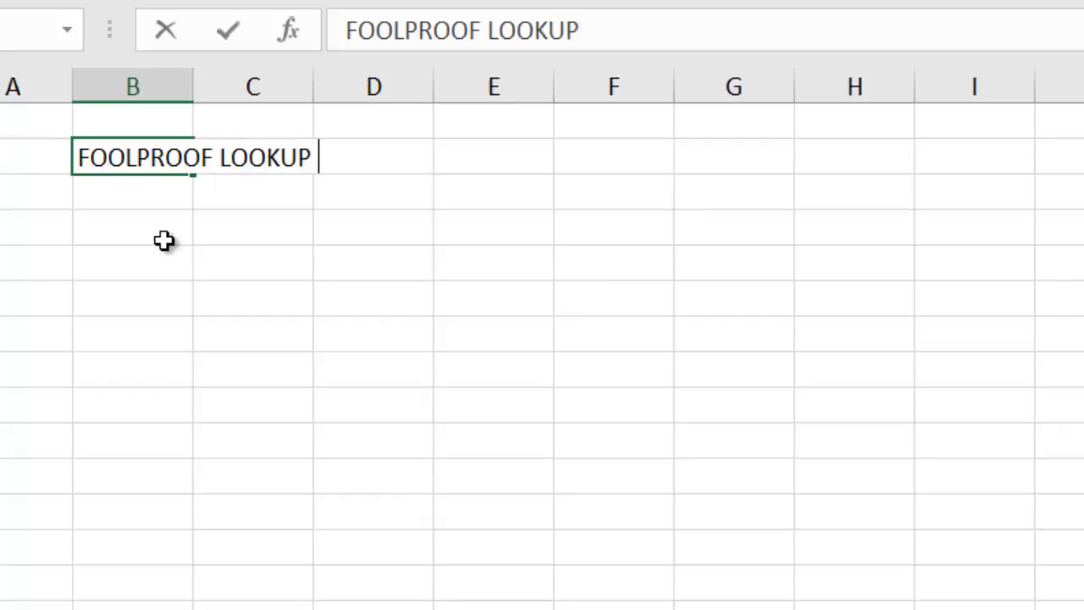
type("TABLES ")
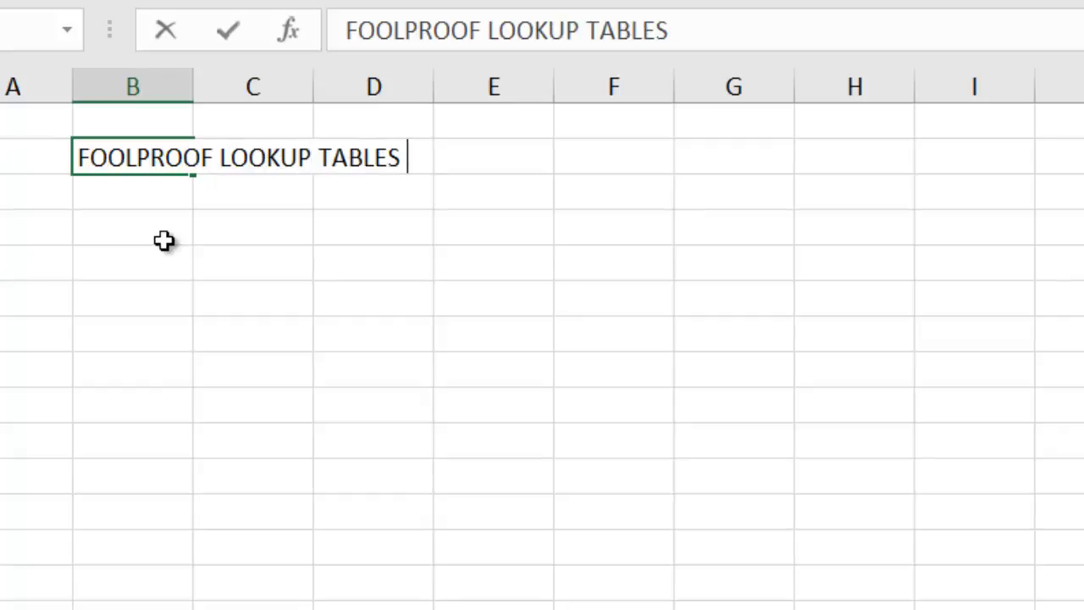
type("FOR EXCEL")
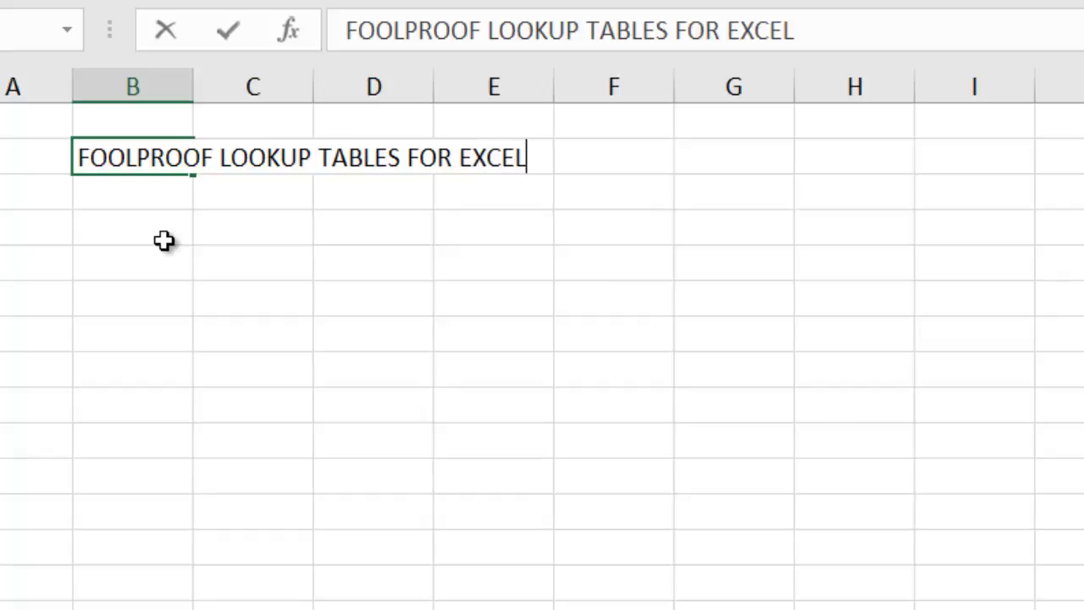
key("Return")
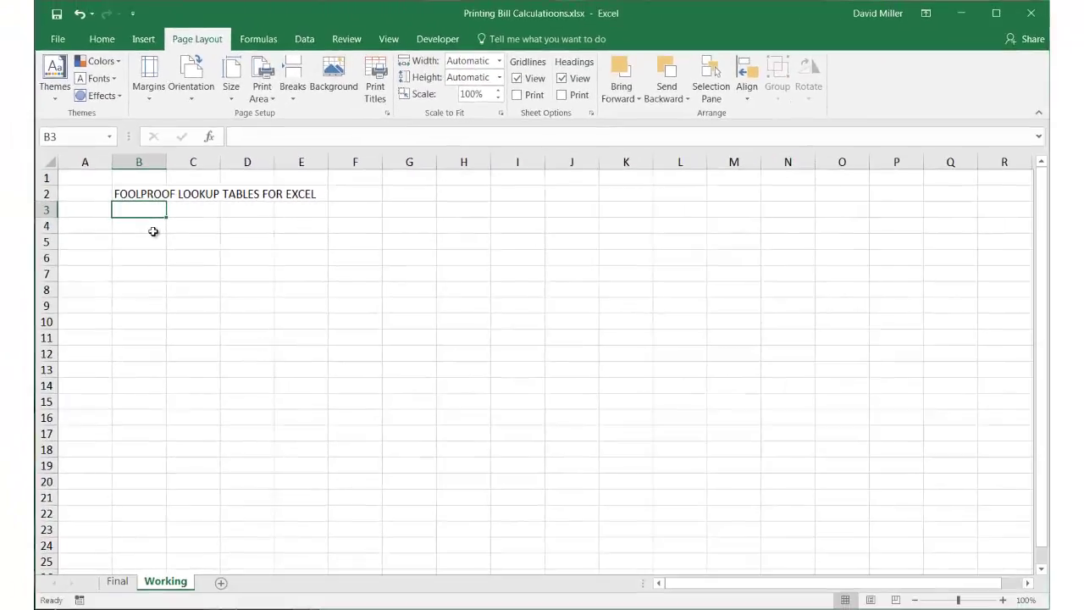
left_click(164, 241)
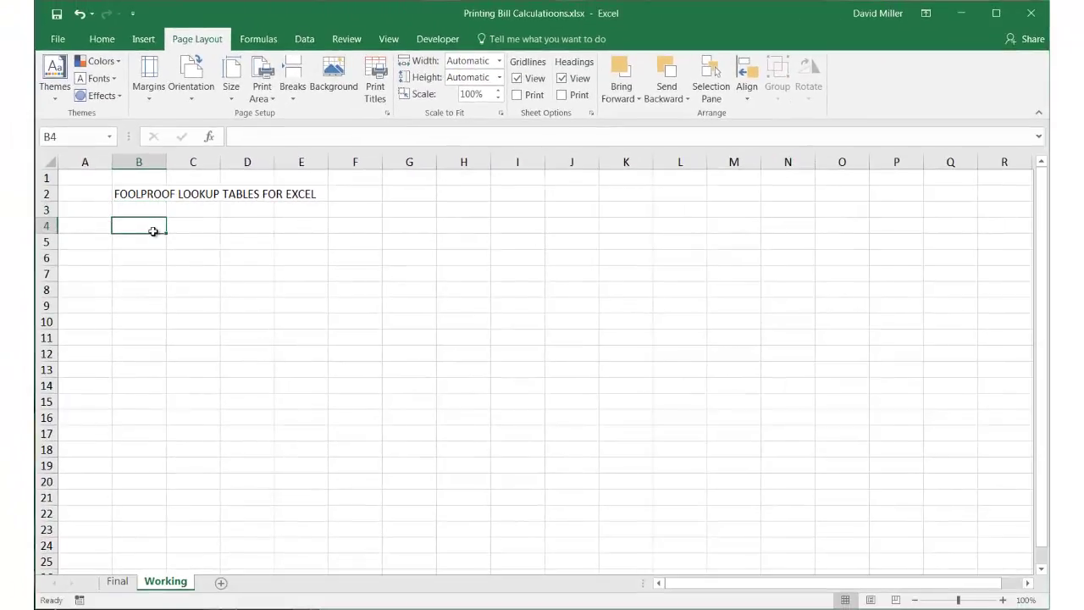
Type headers Date, Description, No. Copies, Type Copies, Line Chg, Tot Chg across B4:G4
type("Date")
key("Tab")
type("Description")
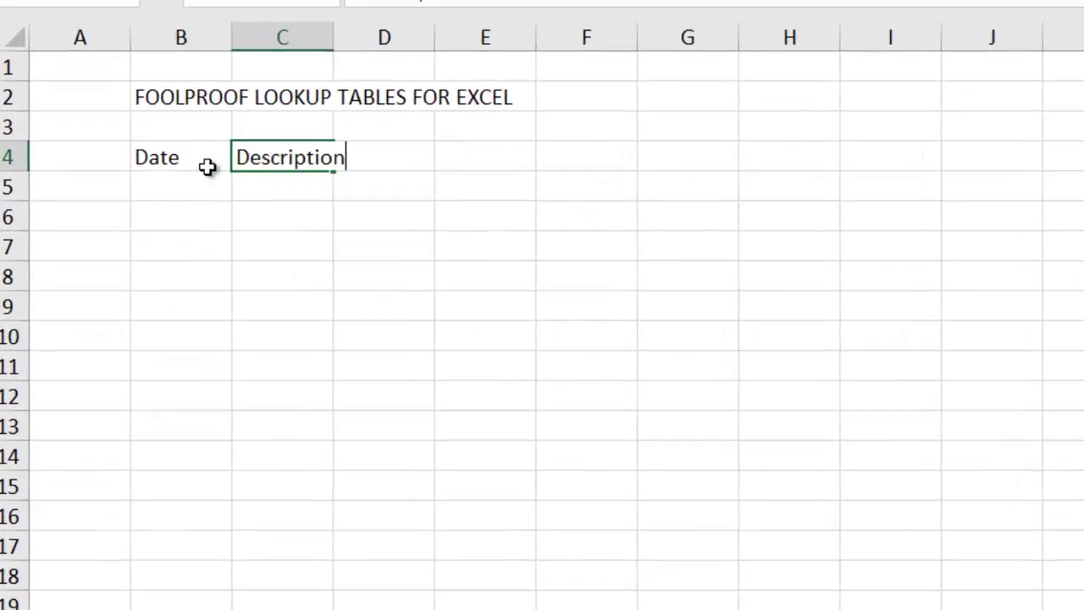
key("Return")
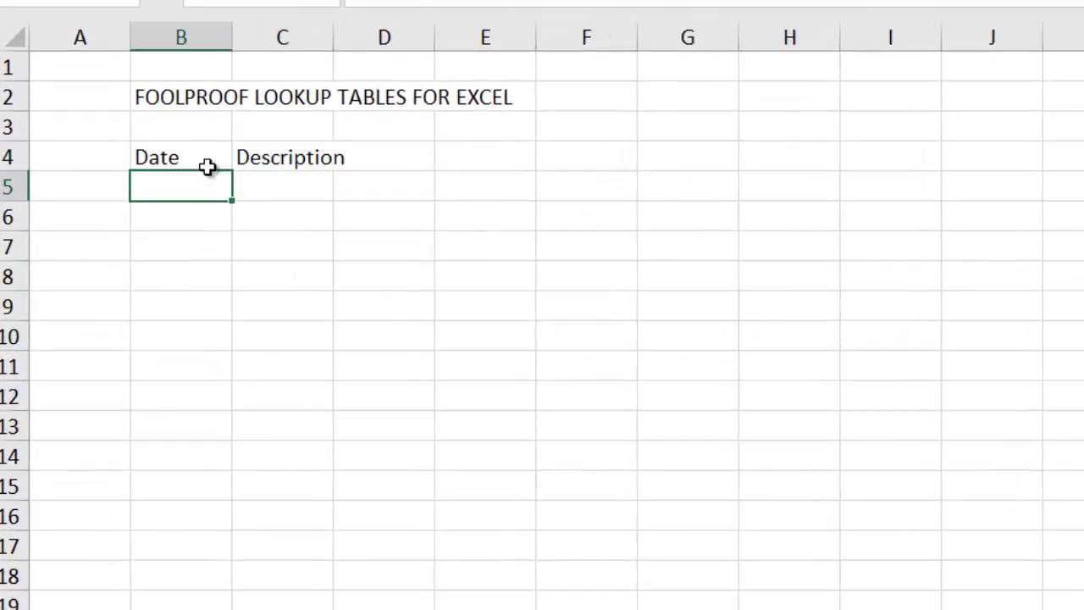
key("Up")
key("Right")
key("Right")
type("No. Copies")
key("Tab")
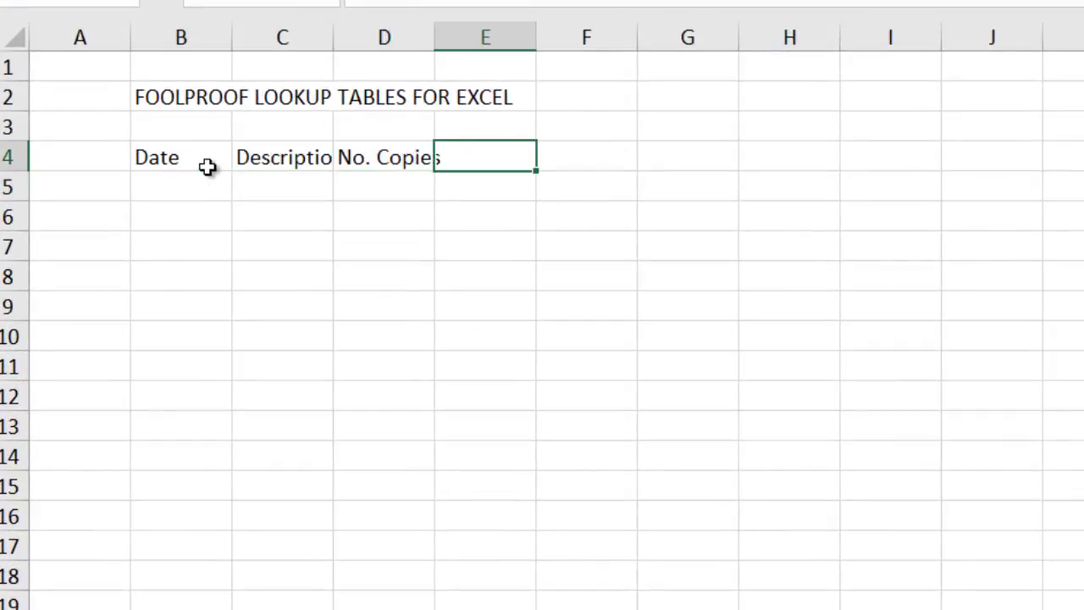
type("Type Copies")
key("Tab")
type("Line Chg")
key("Tab")
type("Tot Chg")
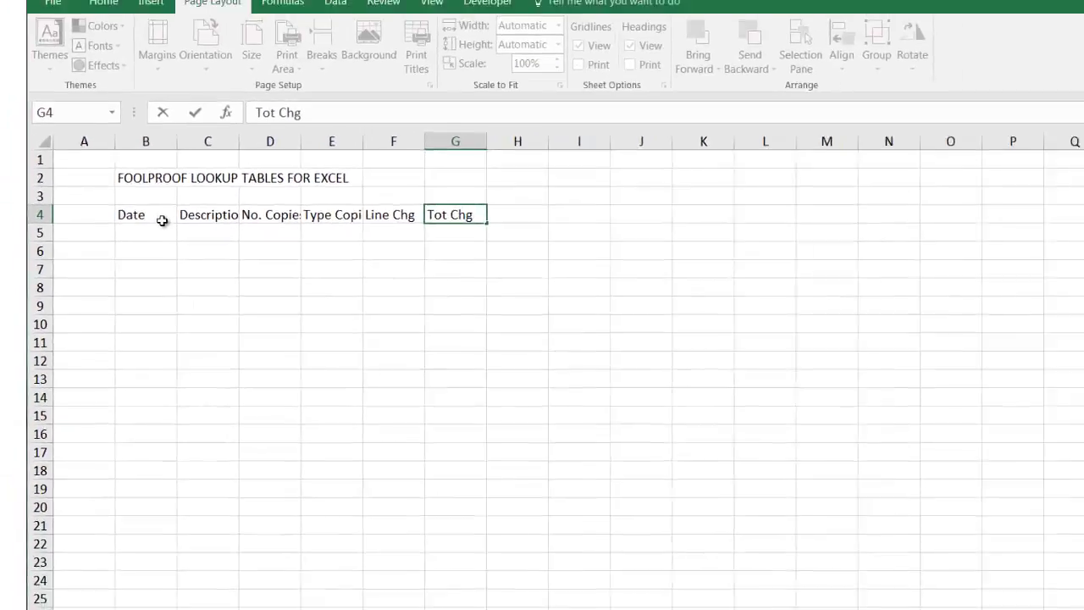
key("Down")
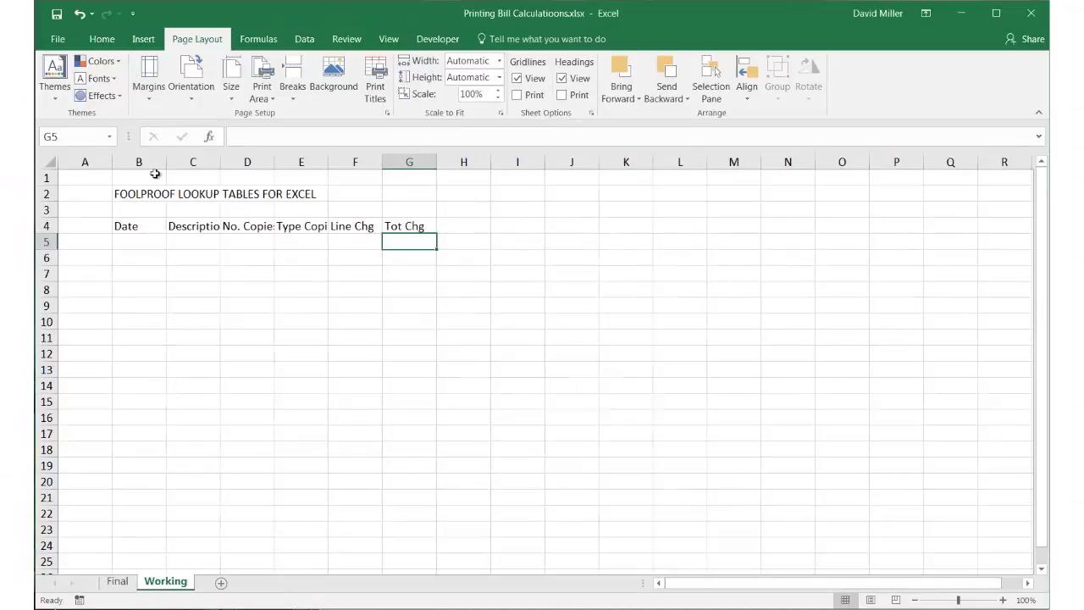
Make the B2 title bold at 14 pt and autofit columns C, D and E
left_click(126, 194)
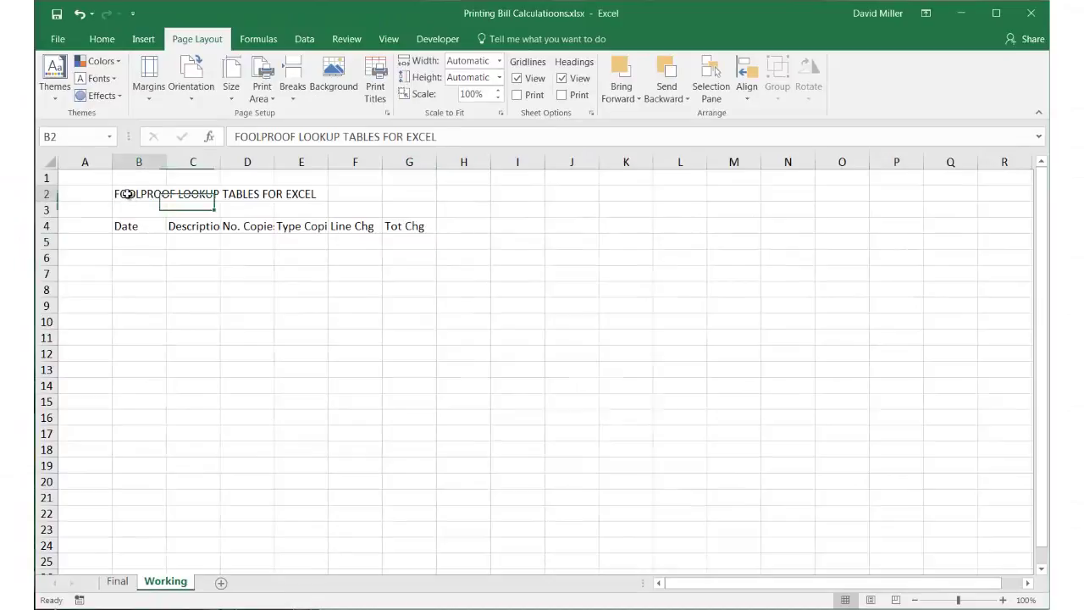
left_click(102, 39)
left_click(160, 90)
left_click(256, 67)
left_click(233, 161)
double_click(220, 162)
double_click(284, 162)
double_click(344, 162)
Apply All Borders to the table range B4:G20
left_click_drag(126, 229, 446, 474)
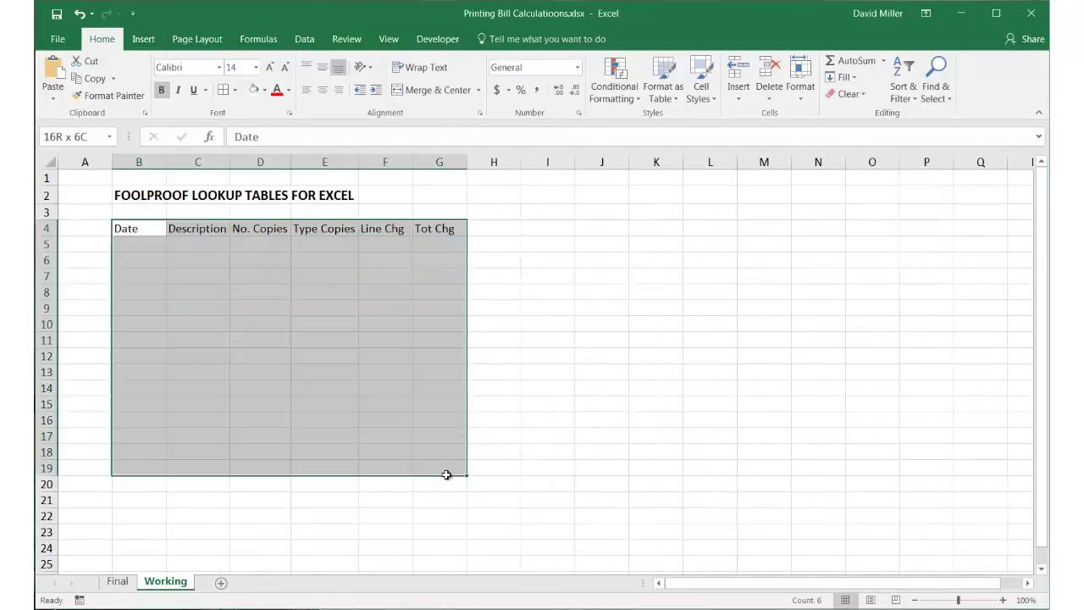
left_click(223, 90)
left_click(322, 90)
left_click(265, 90)
Centre the B4:G4 header labels, fill them dark blue and make them bold
left_click_drag(127, 229, 386, 484)
left_click(350, 205)
left_click(161, 89)
left_click(266, 90)
Shade the Line Chg cells light green and Tot Chg cells G5:G20 medium green
left_click(265, 234)
left_click_drag(440, 245, 440, 483)
left_click(265, 90)
left_click(366, 149)
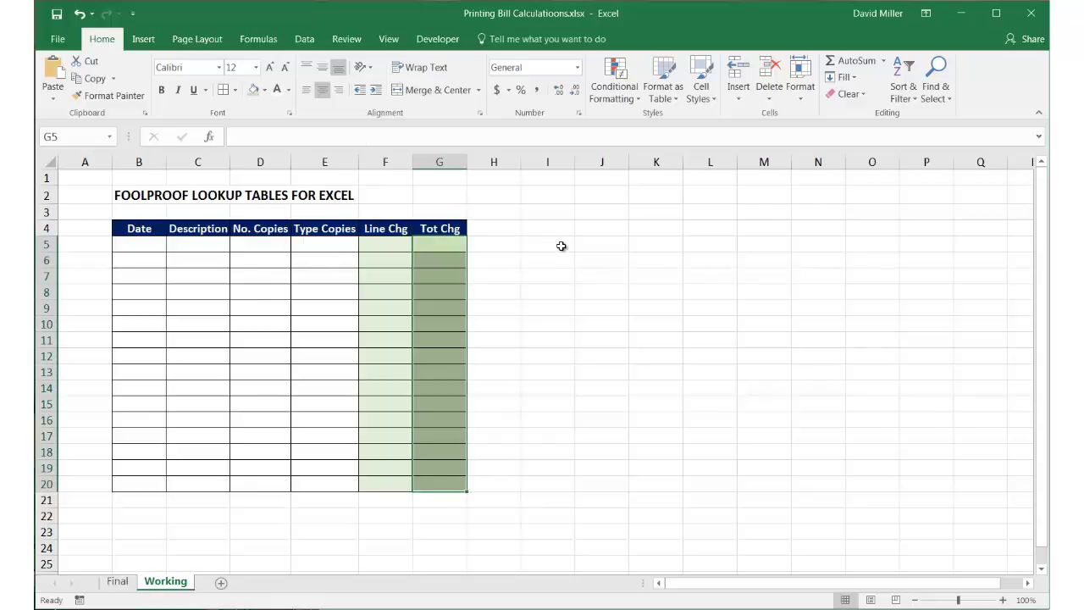
Enter the headings Type Job and Price in I5:J5
left_click(562, 245)
type("Type Job")
key("Tab")
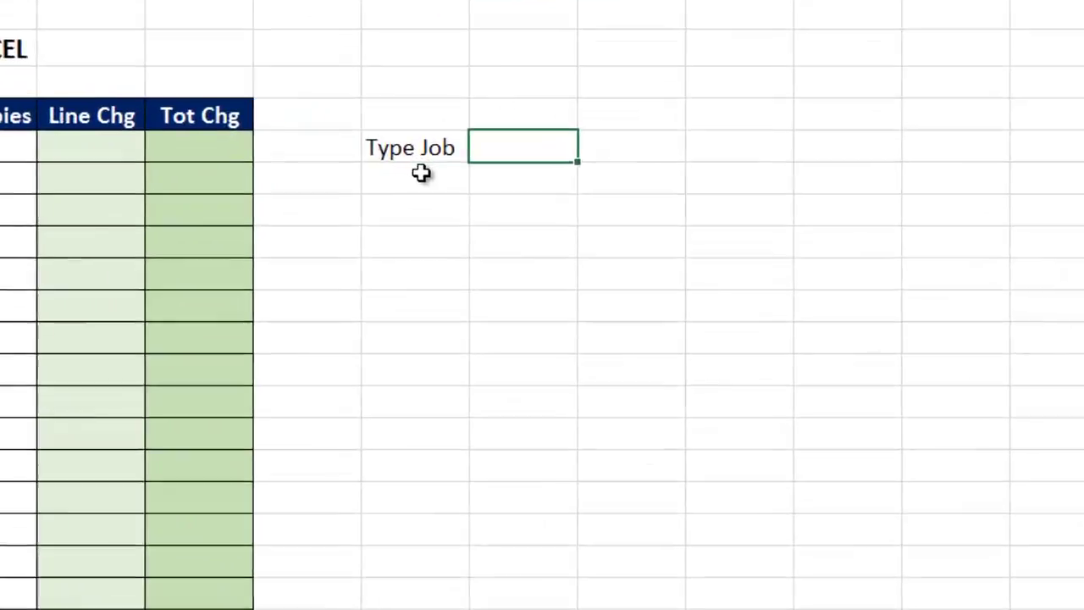
type("Price")
left_click(550, 252)
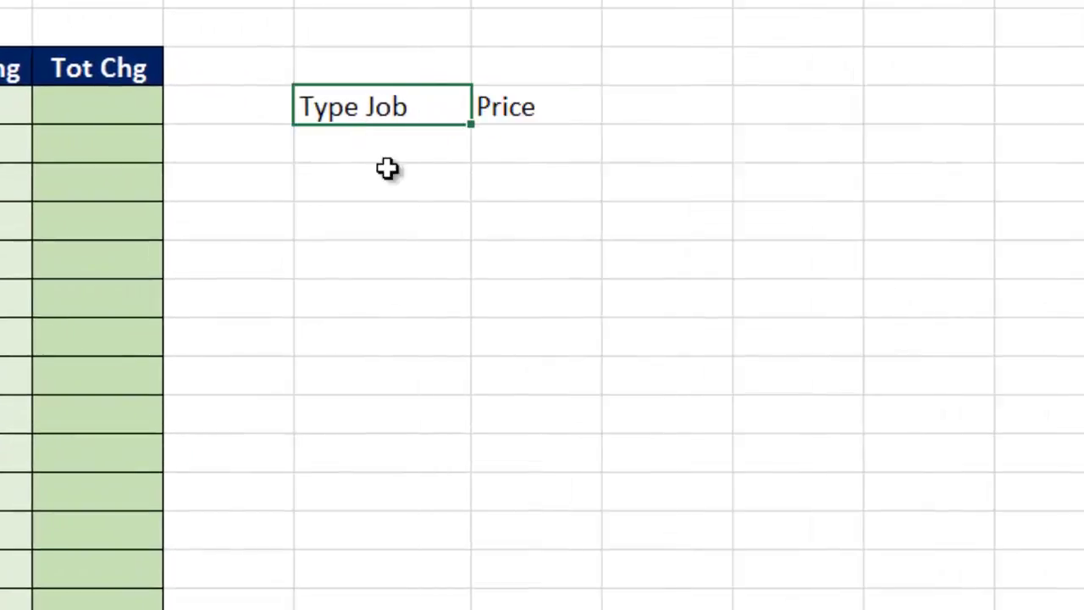
List the eight job types in I6:I13, from Letter - BW - 1 to Tabloid-Color-2
left_click(387, 160)
type("Letter - BW - 1")
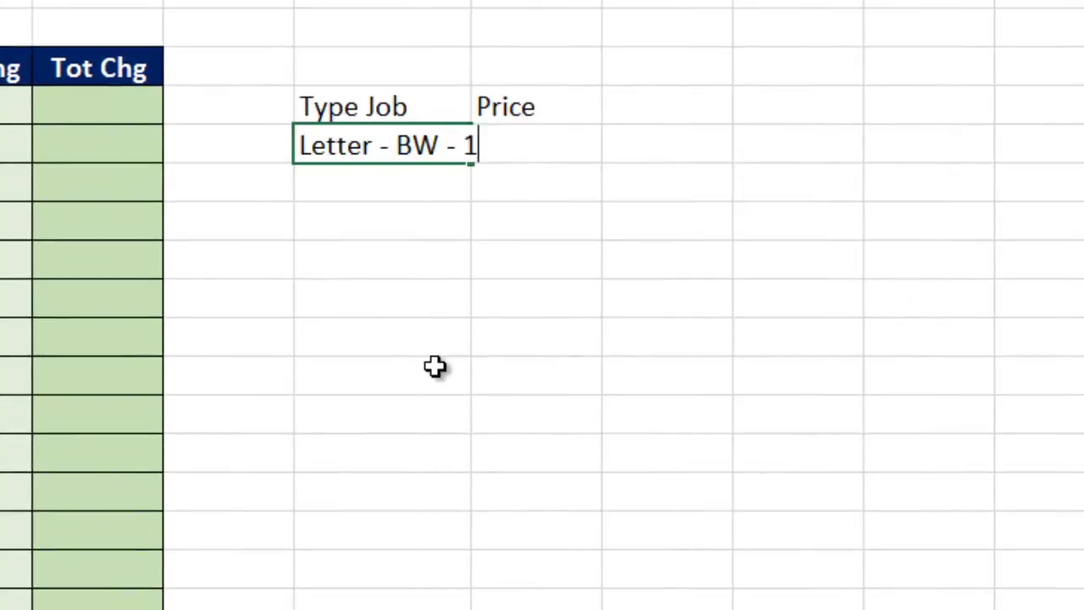
key("Return")
type("Letter - BW - 2")
key("Return")
type("Letter - Color - 1")
key("Return")
type("Letter ")
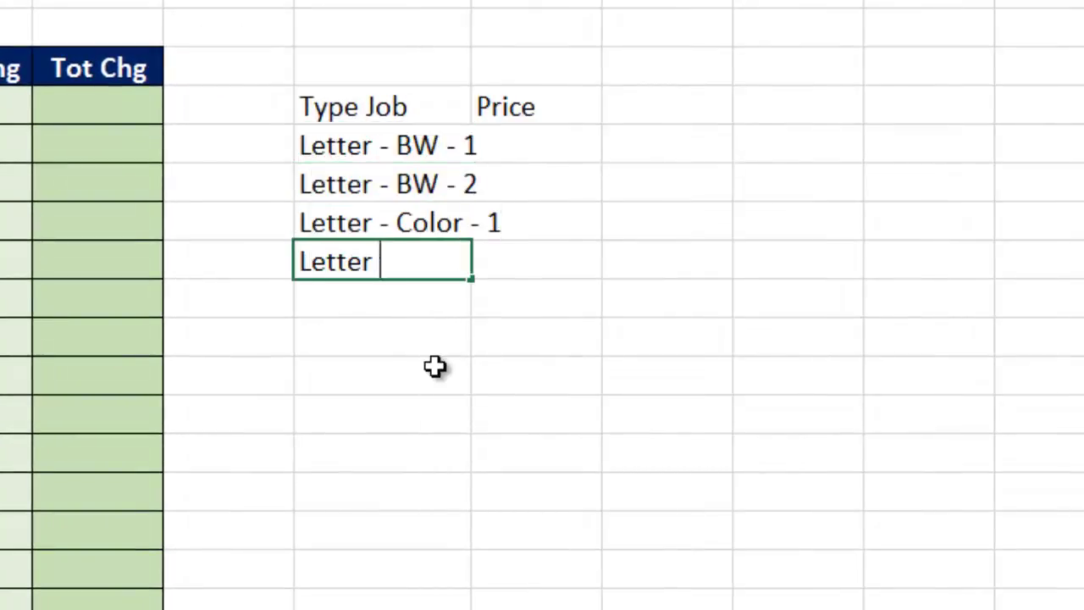
type("- Color - 2")
key("Return")
type("Tabloid -BW-1")
key("Return")
type("T")
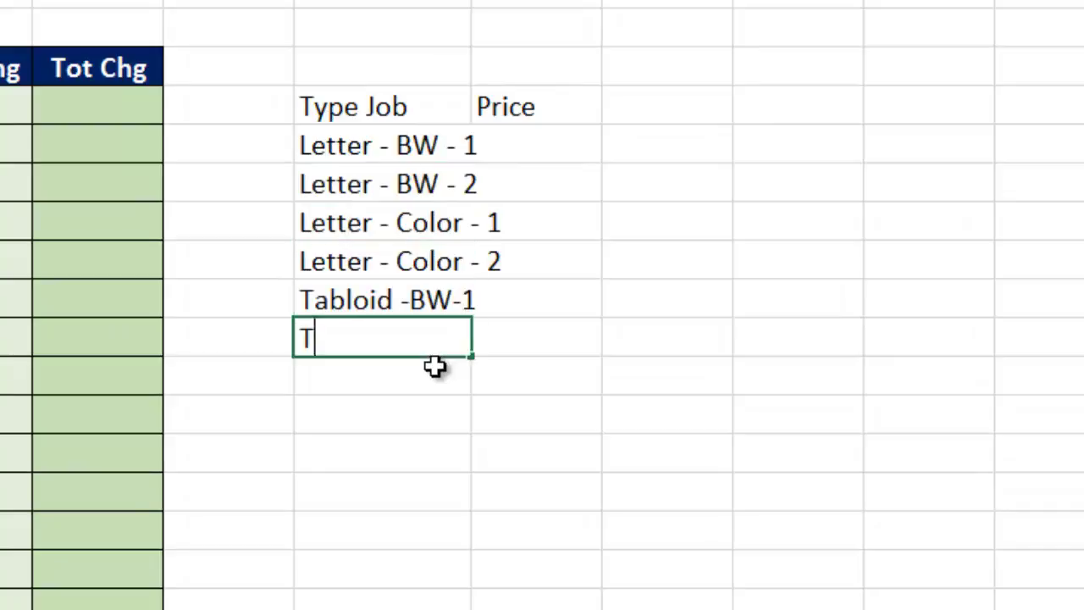
key("BackSpace")
type("Tabloid -BW-2")
key("Return")
type("Tabloid=")
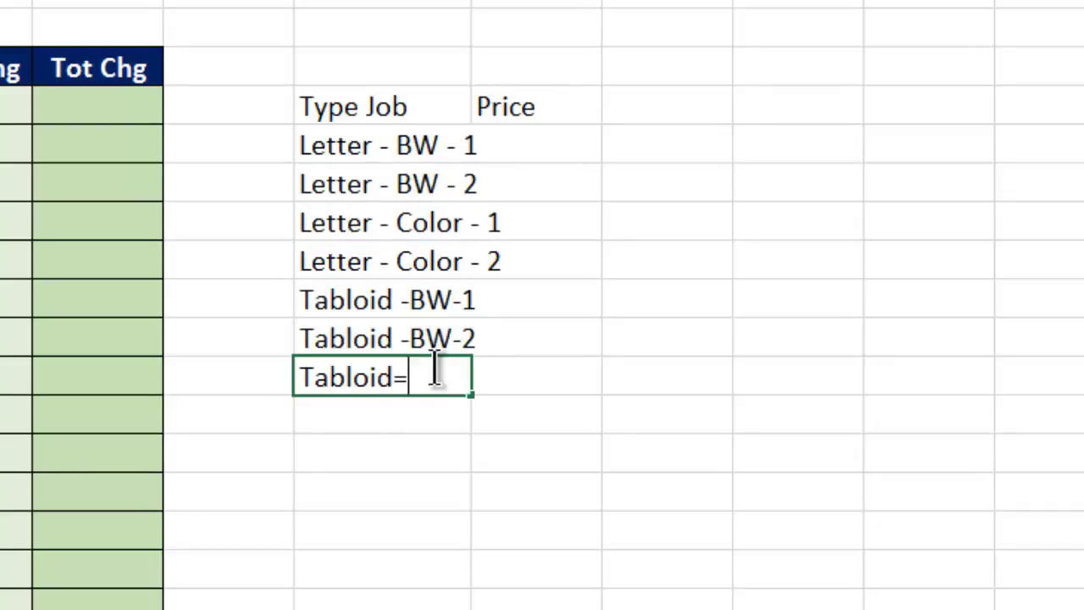
key("BackSpace")
type("-Color-1")
key("Return")
type("Tabloid-Color-2")
key("Return")
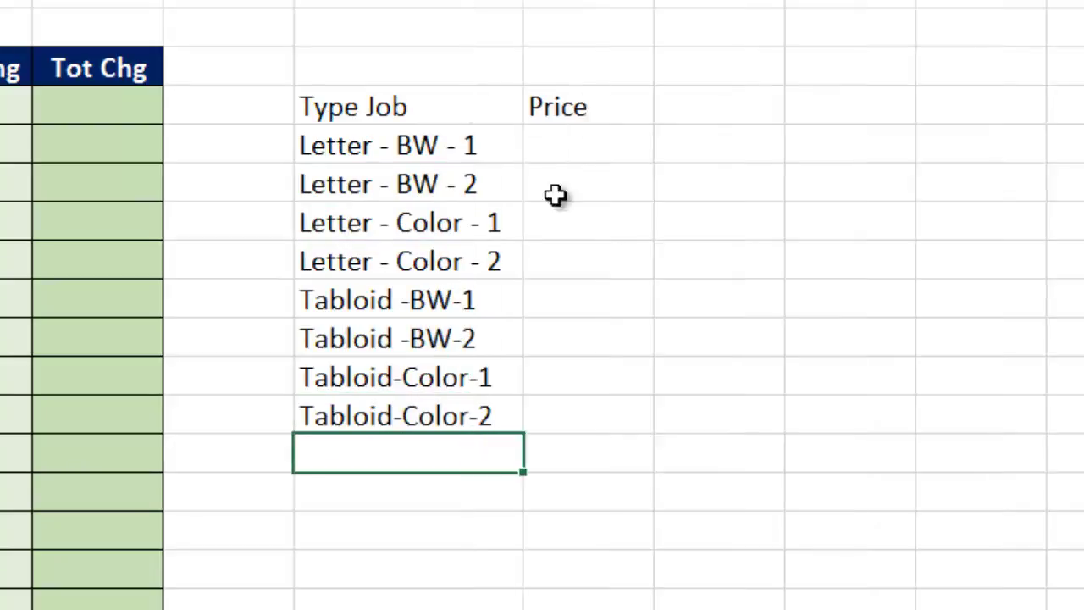
Enter prices .05, .09, .20, .39, .10, .19, .40 and .79 in the Price column
left_click_drag(589, 107, 589, 415)
key("Return")
type(".05")
key("Return")
type(".09")
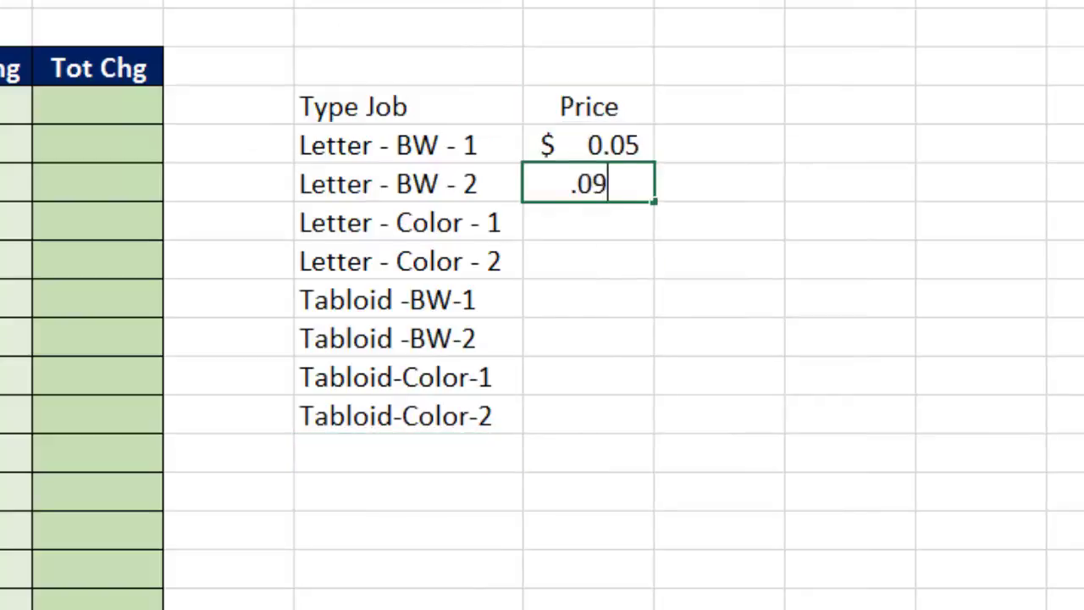
key("Return")
type(".20")
key("Return")
type(".39")
key("Return")
type(".10")
key("Return")
type(".19")
key("Return")
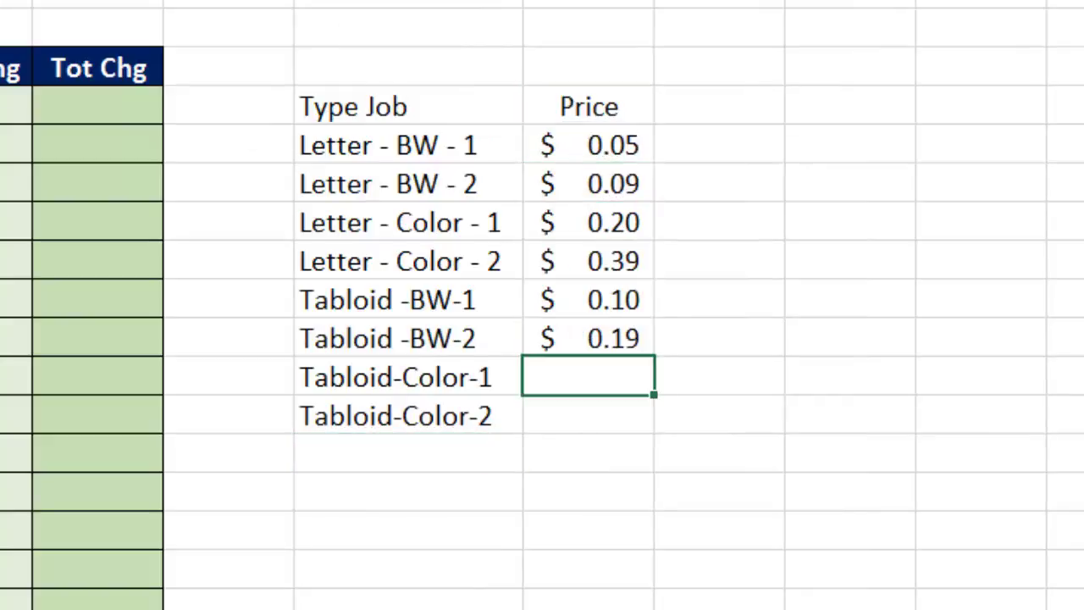
type(".40")
key("Return")
type(".79")
key("Return")
Apply All Borders to the whole Type Job/Price table
left_click_drag(406, 106, 627, 415)
key("alt+h")
key("b")
key("a")
left_click(398, 110)
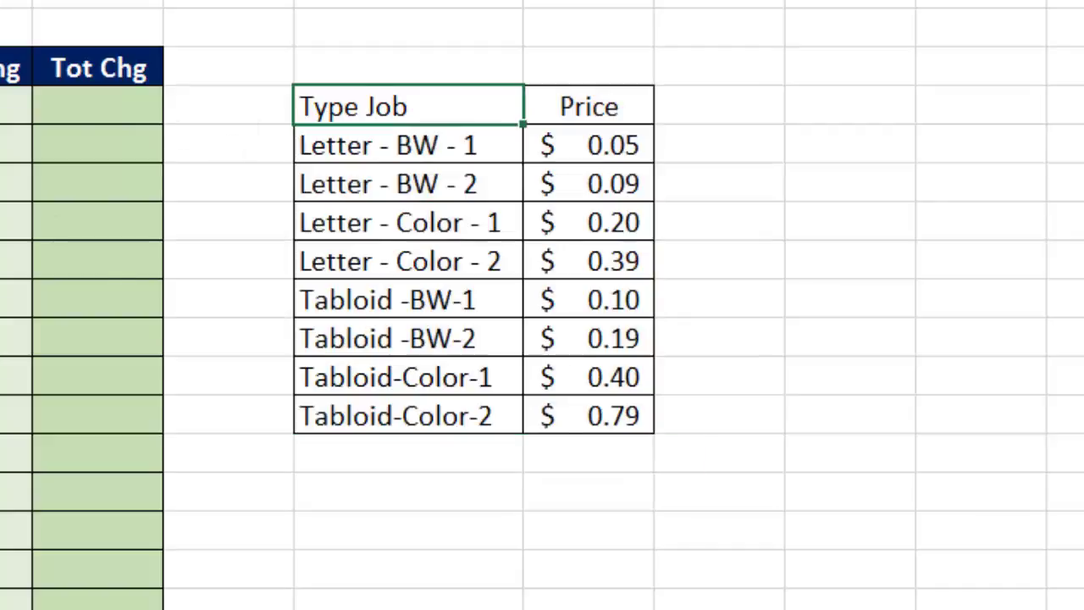
Fill the headings dark blue with white bold text, job names gold, and prices green
left_click_drag(398, 110, 536, 109)
key("alt+h")
key("h")
left_click_drag(407, 144, 416, 405)
key("alt+h")
key("h")
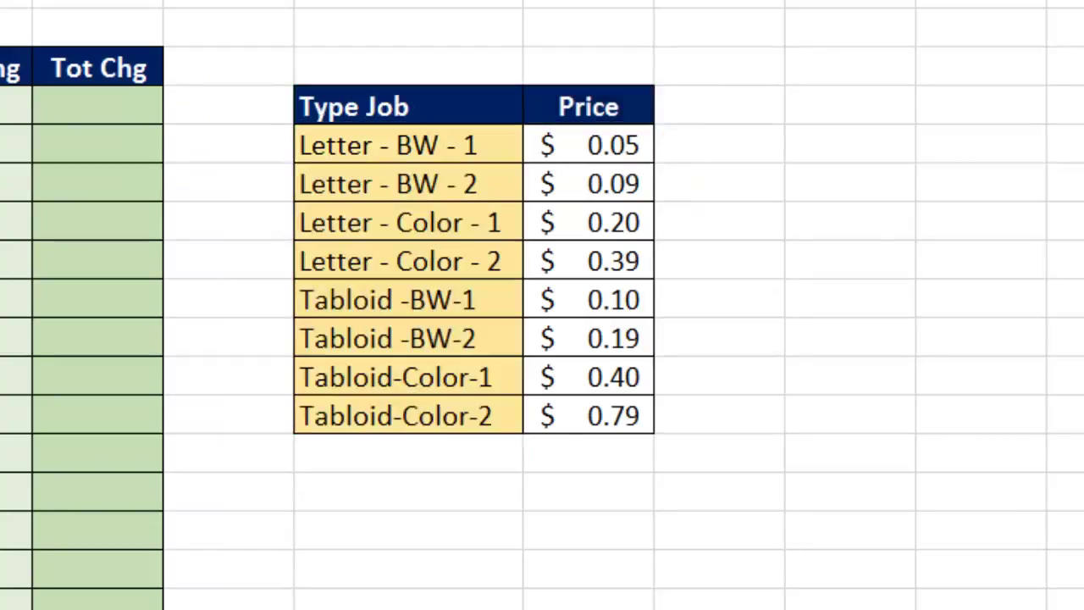
left_click_drag(589, 145, 589, 415)
key("alt+h")
key("h")
left_click(847, 71)
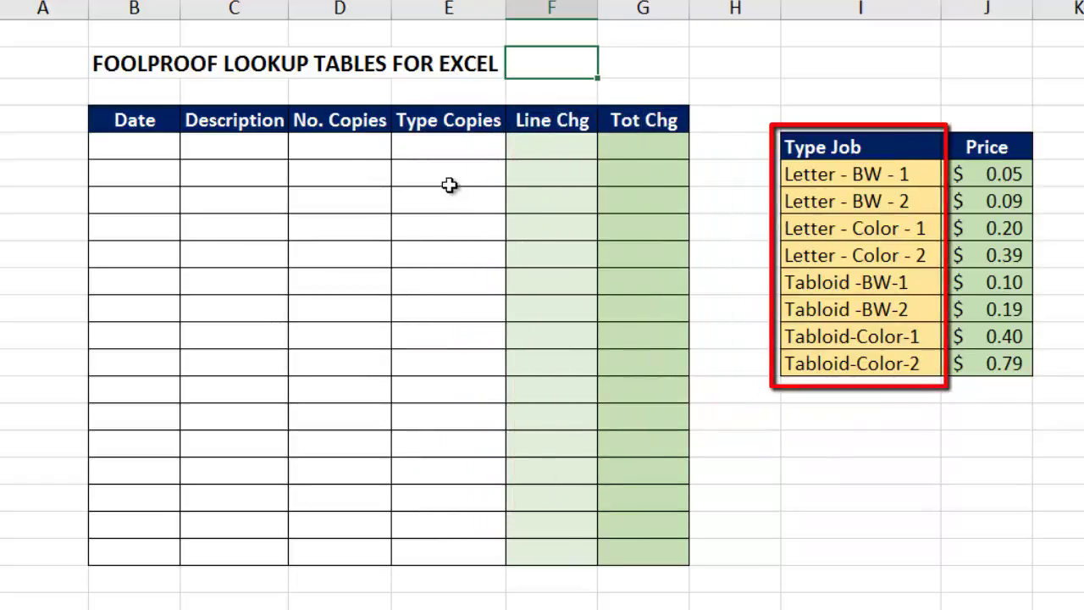
Select cell E5 under Type Copies and show the Data ribbon
left_click(451, 149)
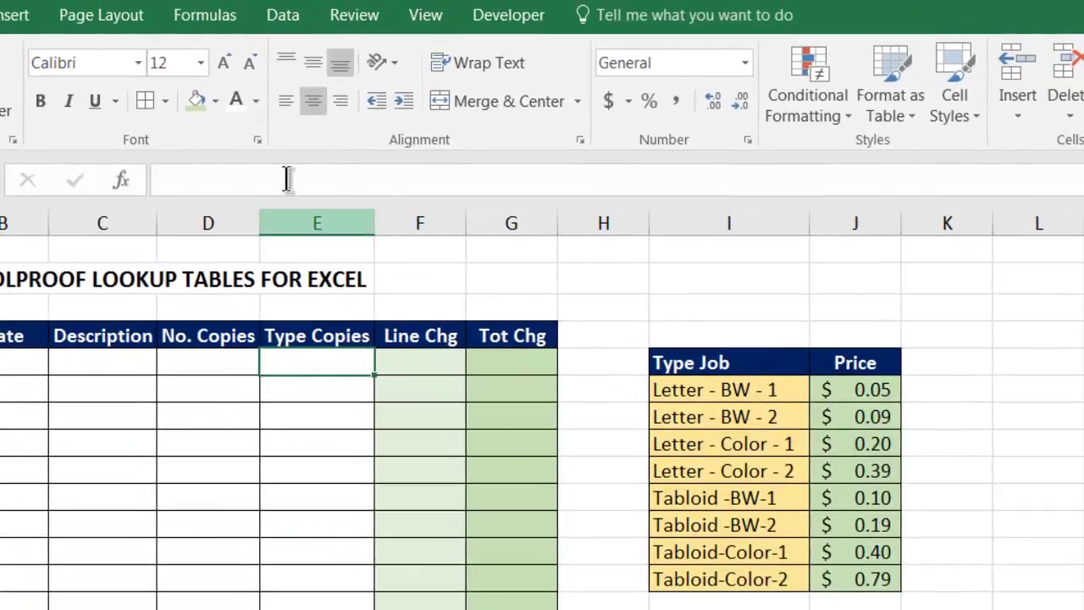
left_click(284, 14)
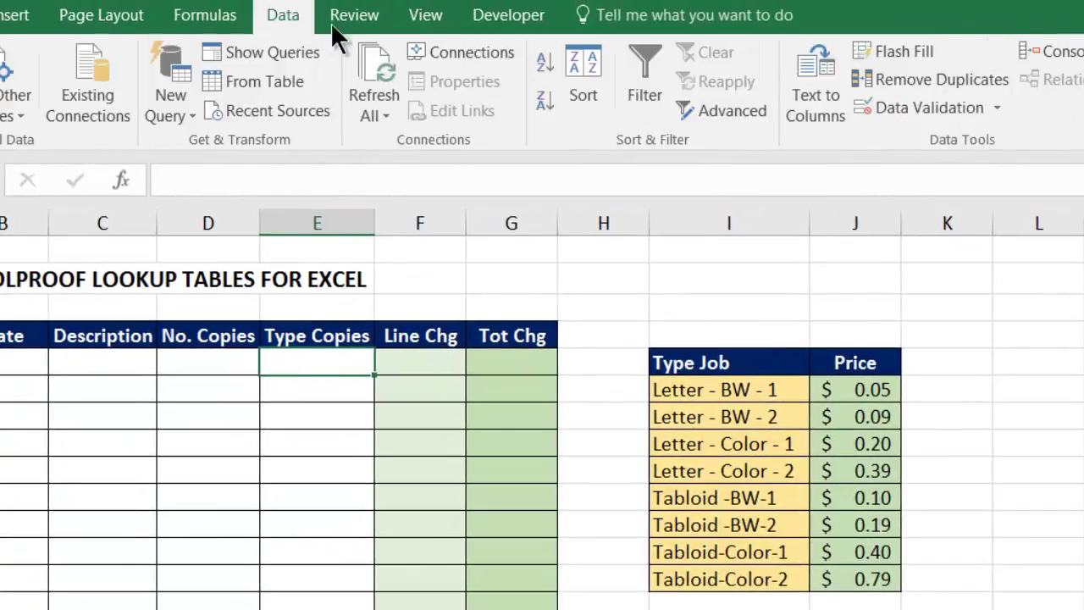
Give E5 a List data validation sourced from the job types $I$6:$I$13
left_click(922, 105)
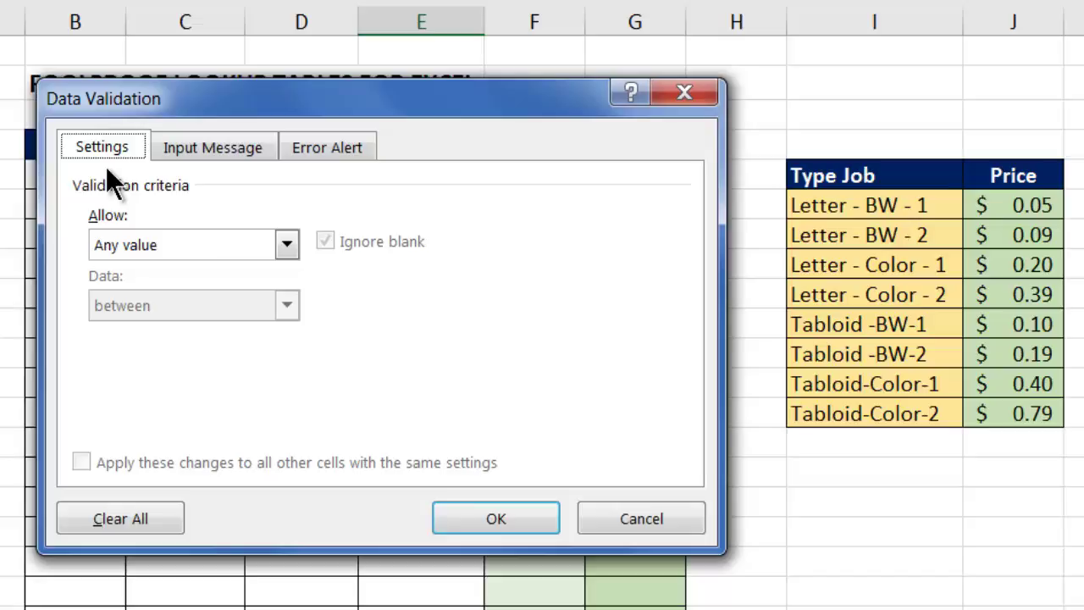
left_click(285, 245)
left_click(233, 330)
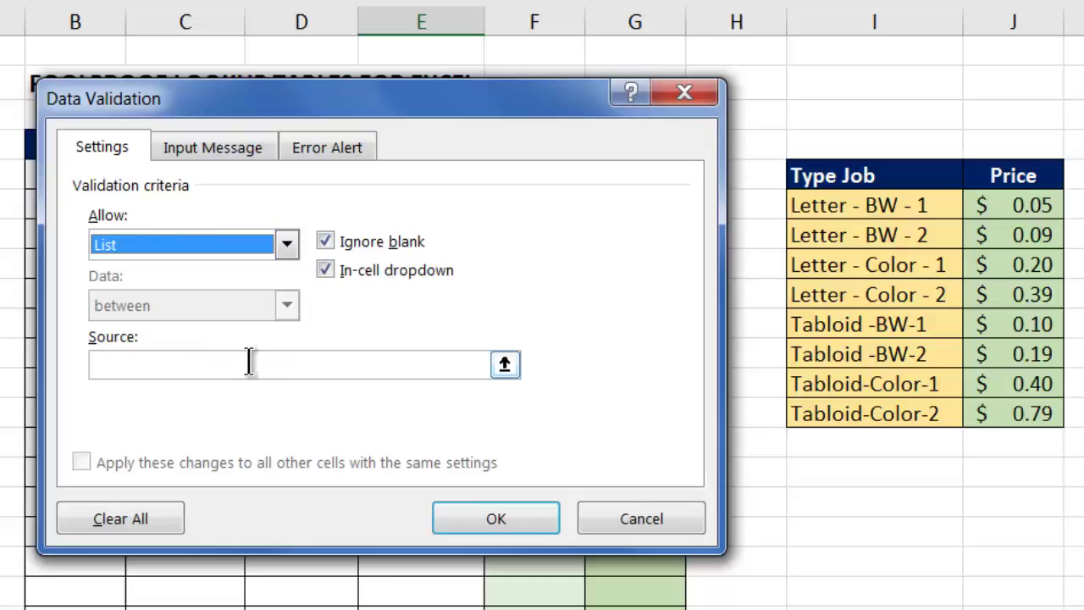
left_click(253, 362)
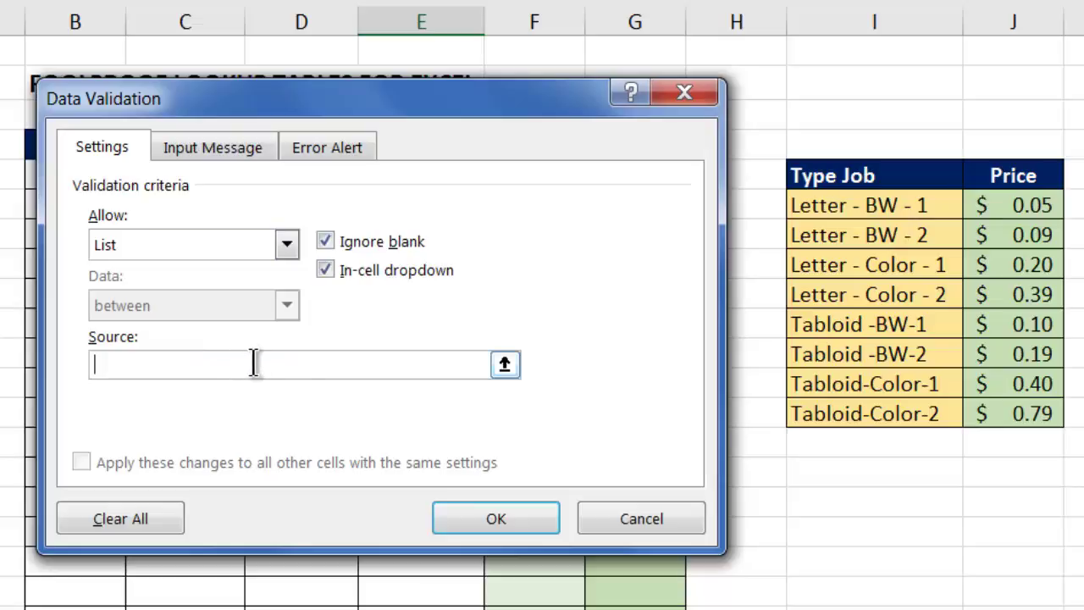
left_click(505, 364)
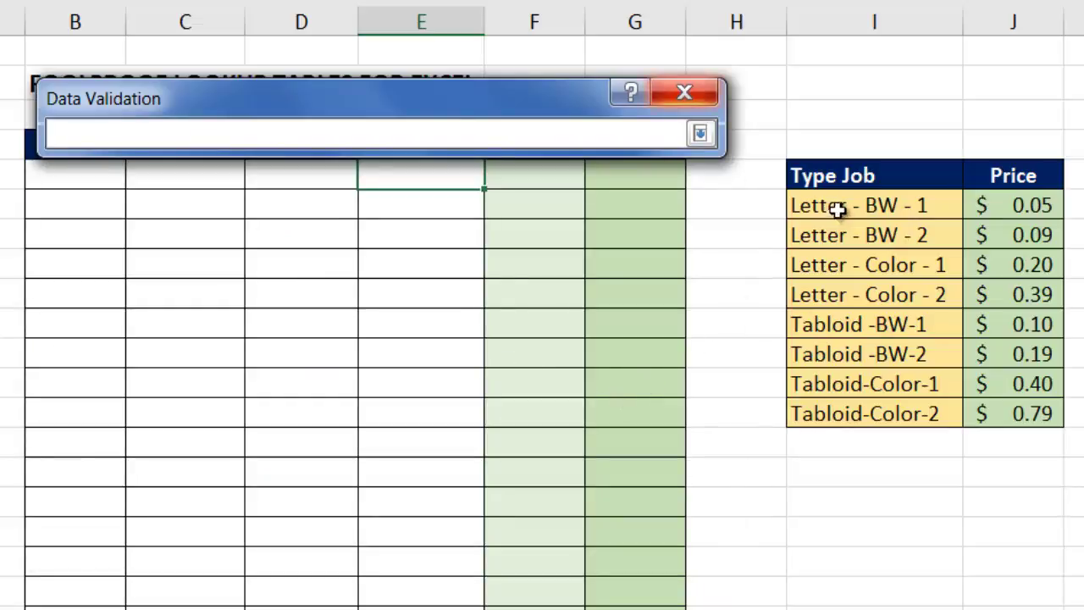
left_click_drag(838, 205, 834, 413)
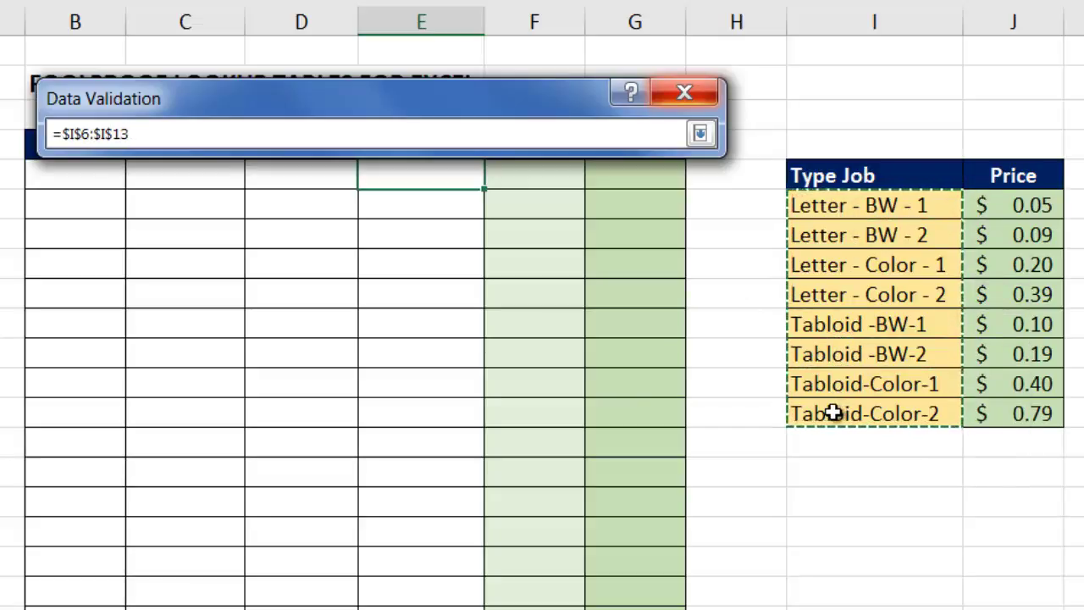
left_click(699, 134)
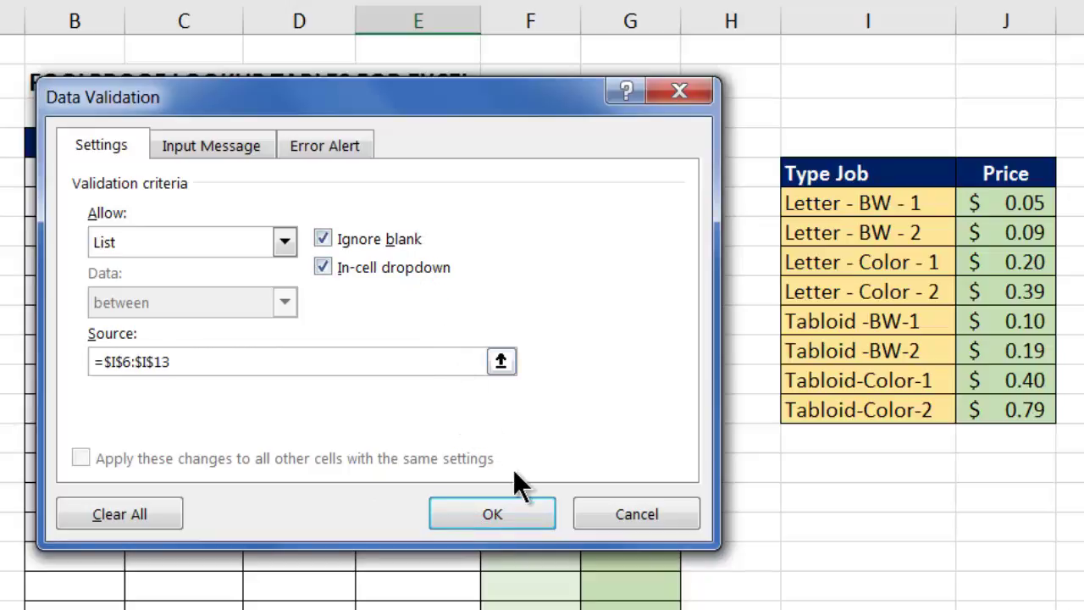
left_click(515, 510)
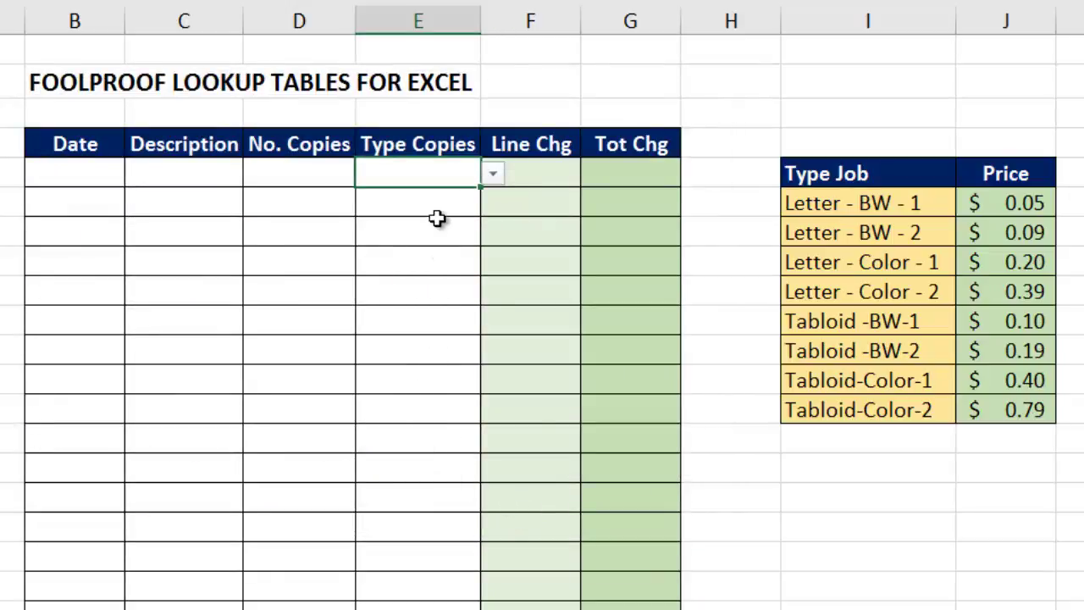
Check E5's job-type dropdown, fill it down the Type Copies column, and test it in E13
left_click(494, 174)
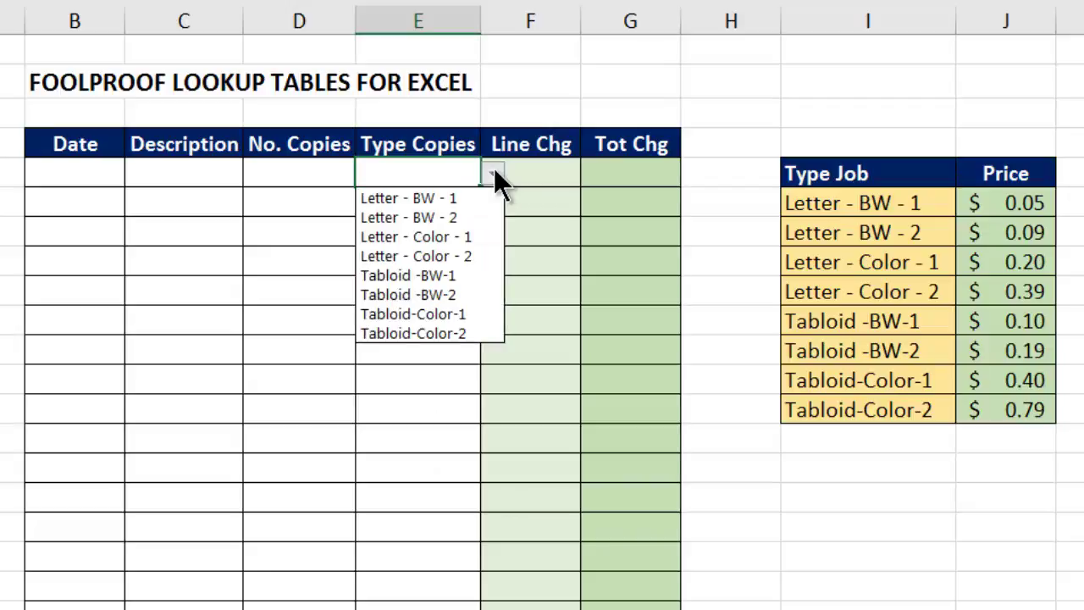
left_click(494, 169)
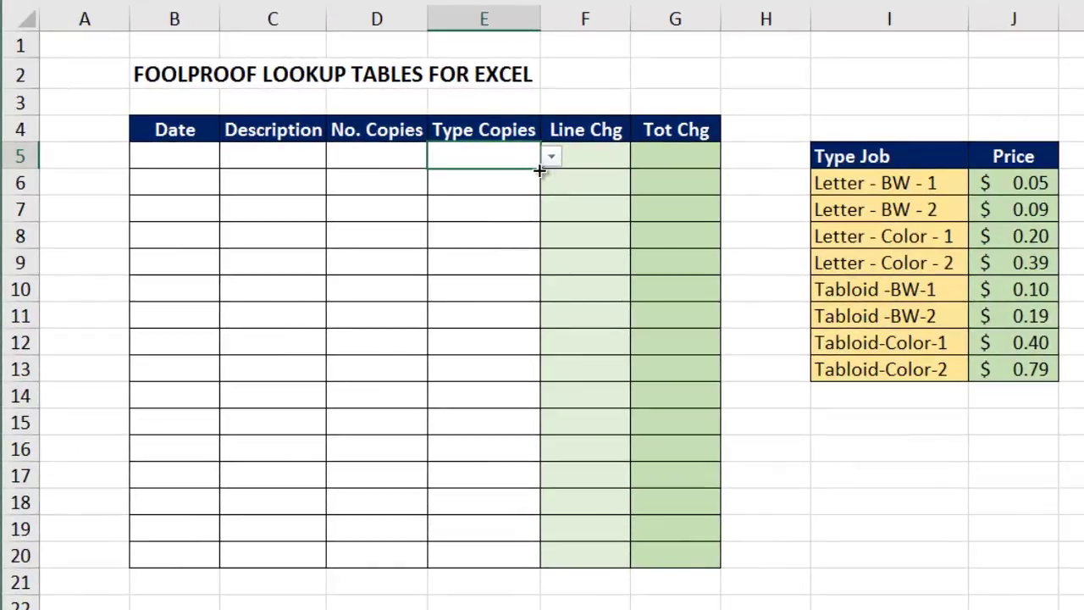
left_click_drag(539, 170, 526, 556)
left_click(488, 371)
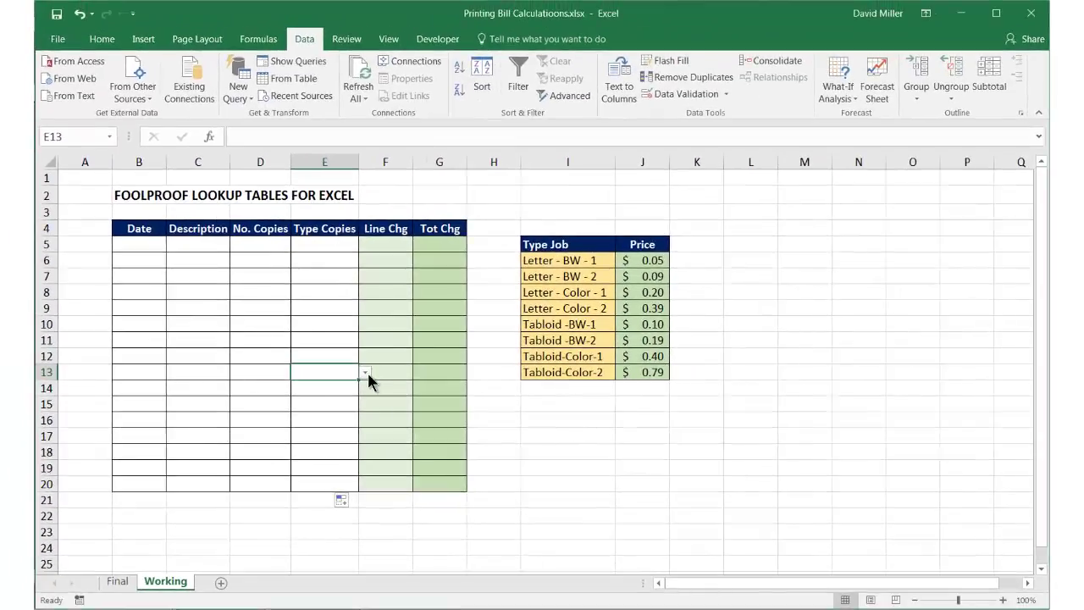
left_click(378, 373)
Close E13's list unchanged and select the first Line Chg cell, F5
left_click(378, 373)
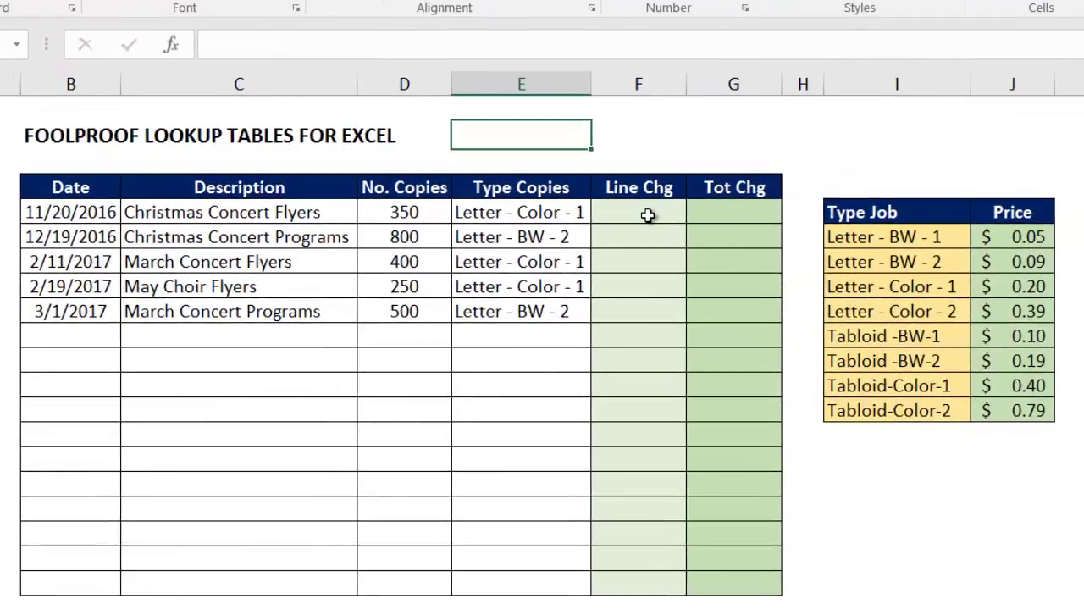
left_click(647, 216)
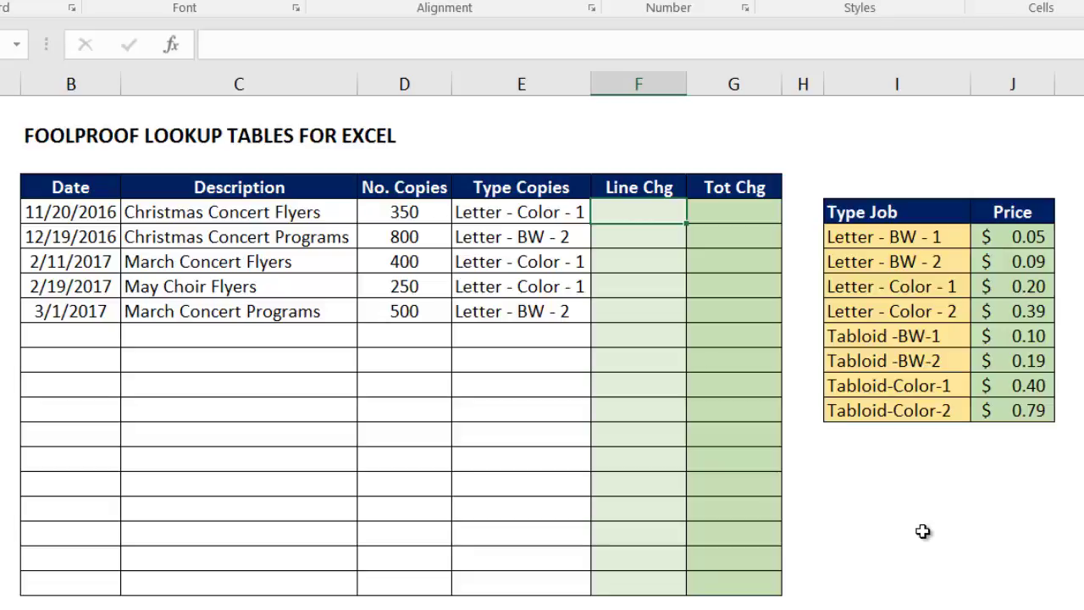
Open Insert Function for F5 and search for vlookup
left_click(172, 43)
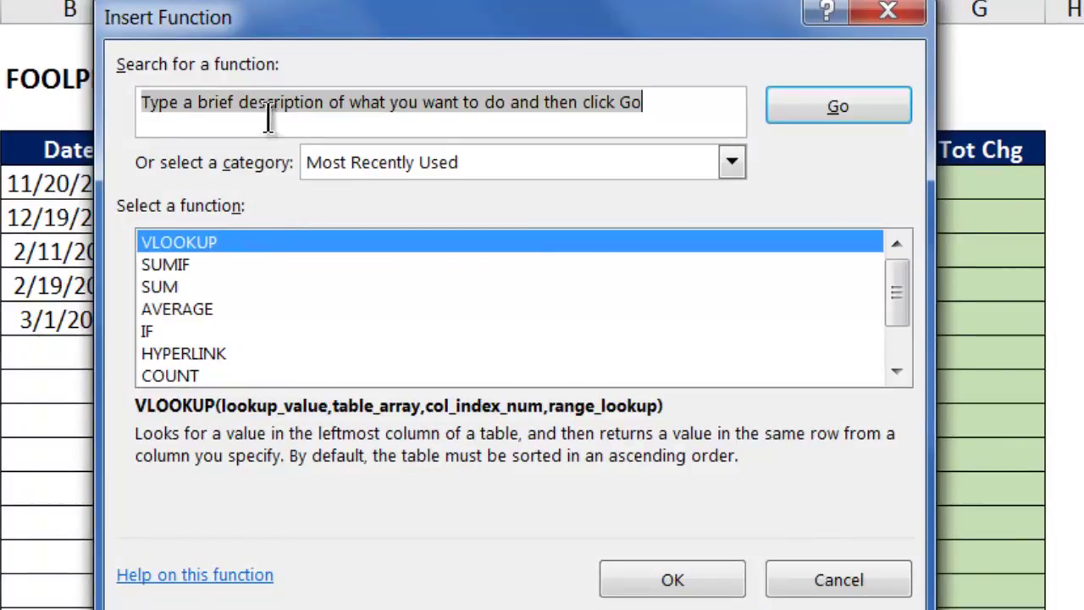
left_click(654, 105)
left_click(532, 92)
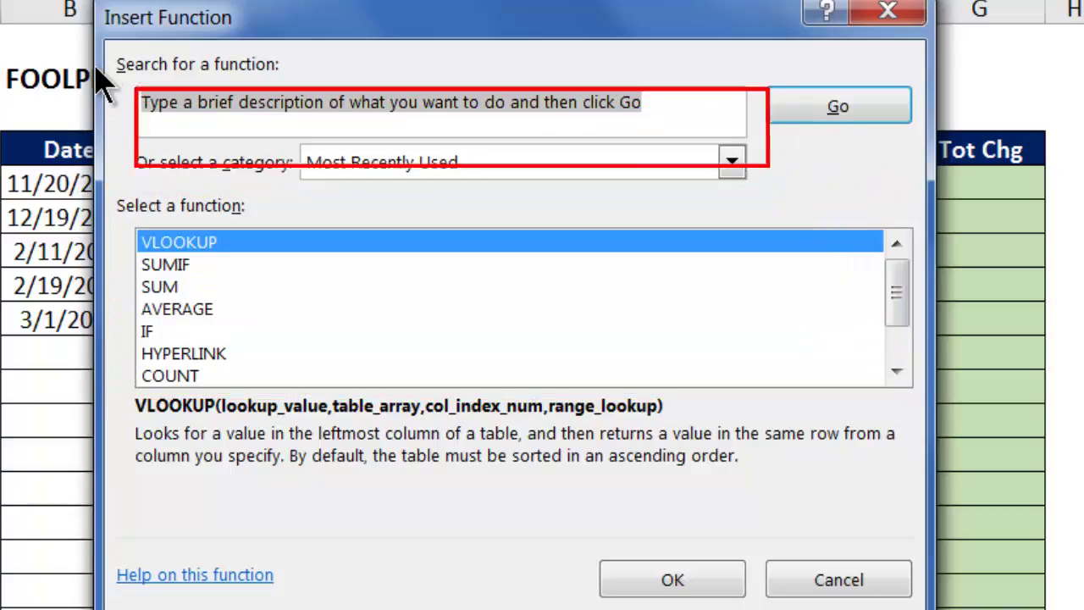
type("vloo")
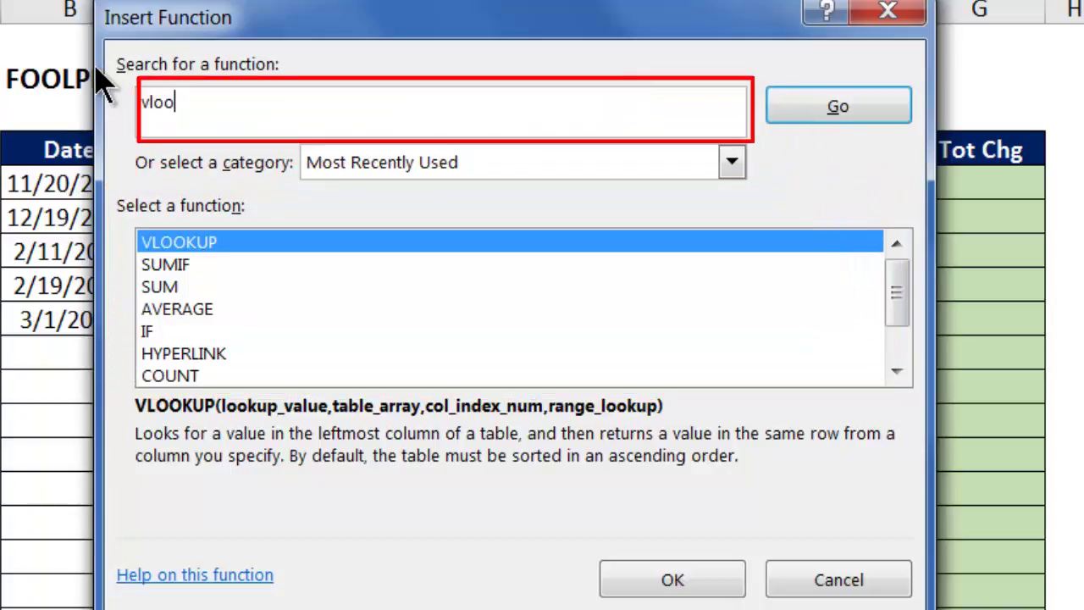
type("kup")
key("Return")
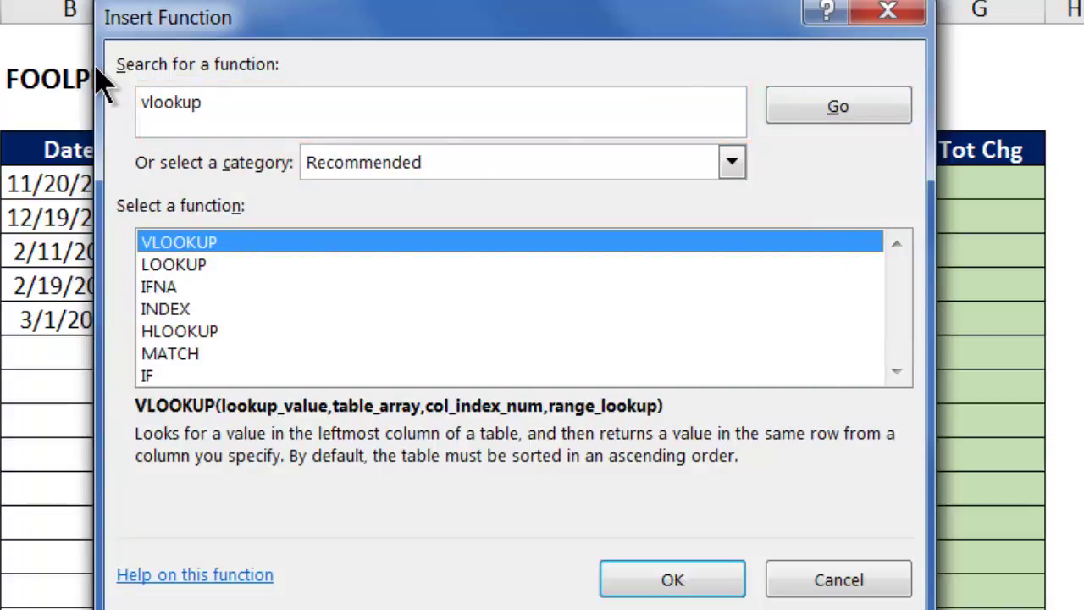
Start a VLOOKUP in F5 with E5 (Letter - Color - 1) as the lookup value
left_click(709, 581)
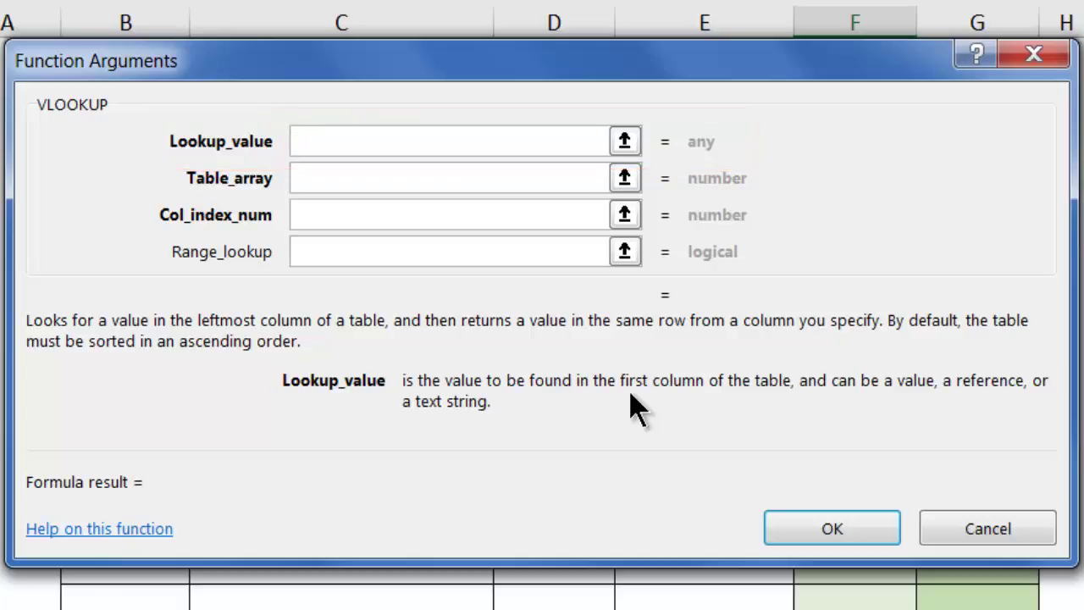
left_click(624, 141)
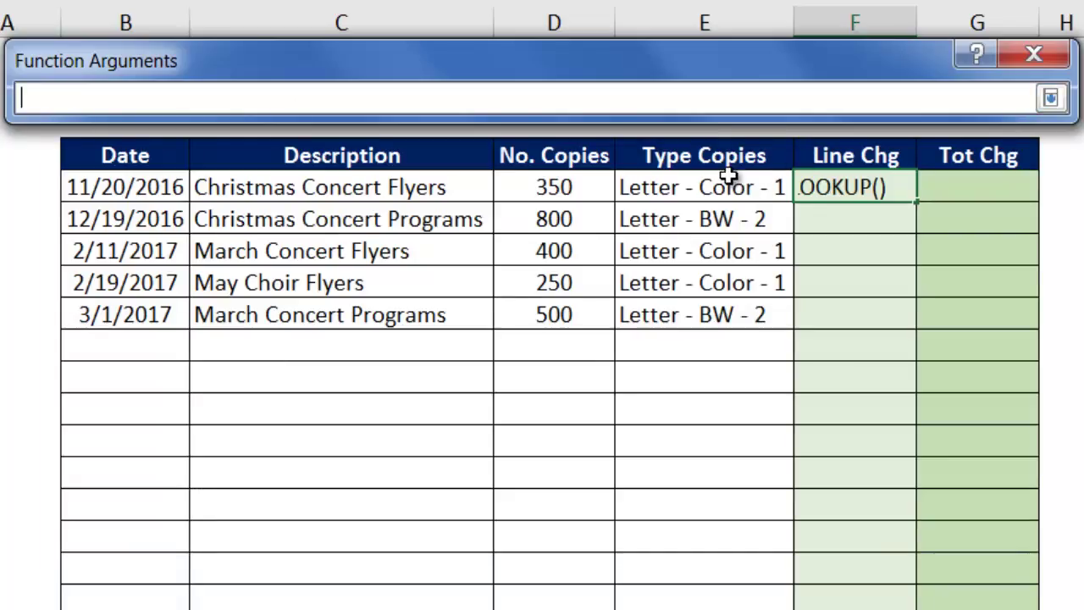
left_click(699, 189)
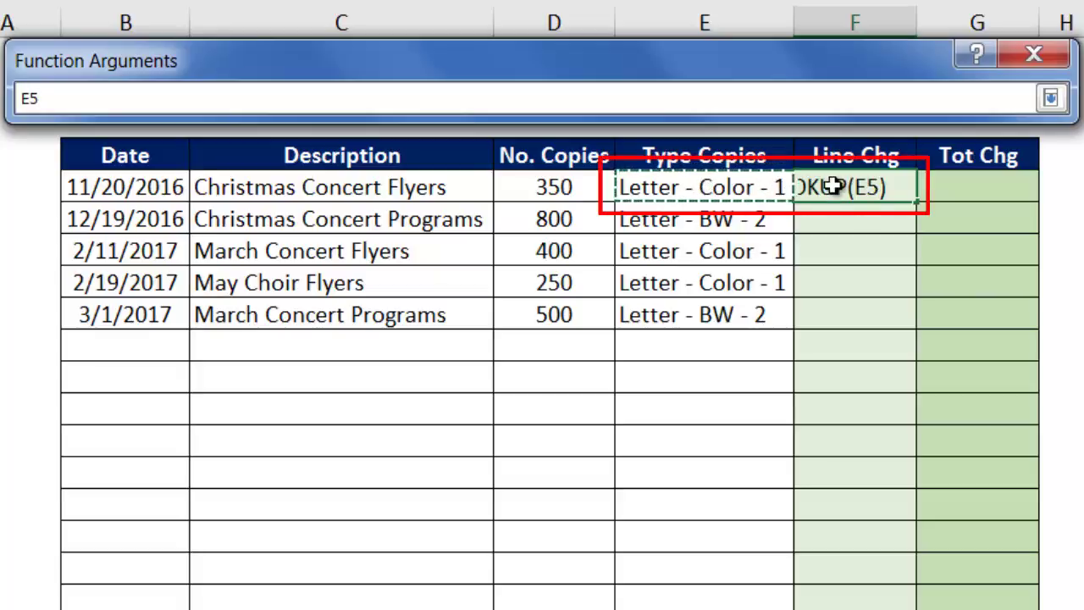
left_click(1051, 98)
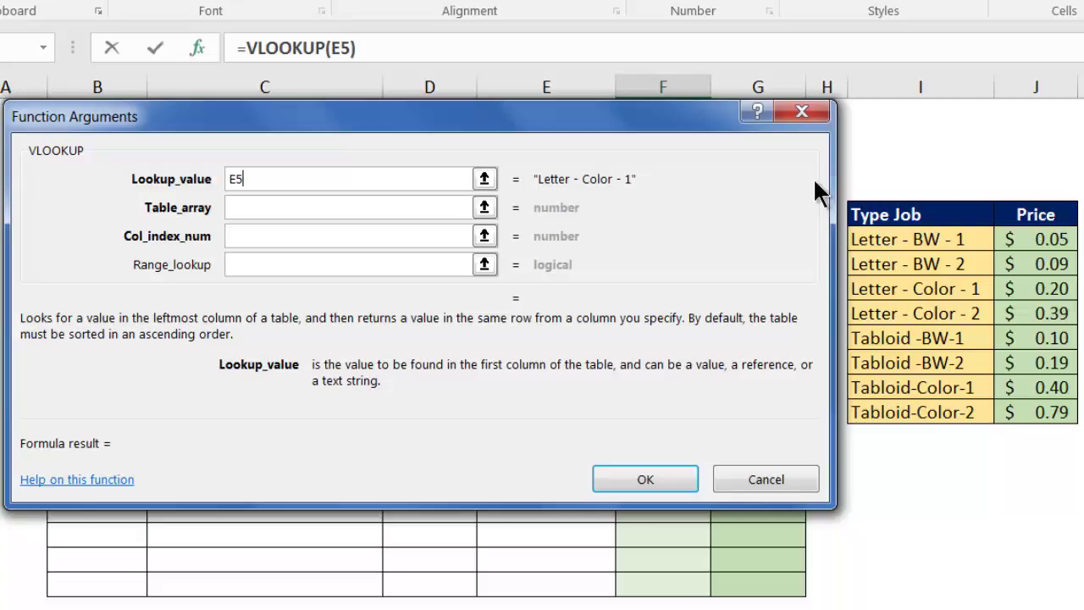
Set the VLOOKUP table array to the price table I6:J13 and the column index to 2
left_click(484, 208)
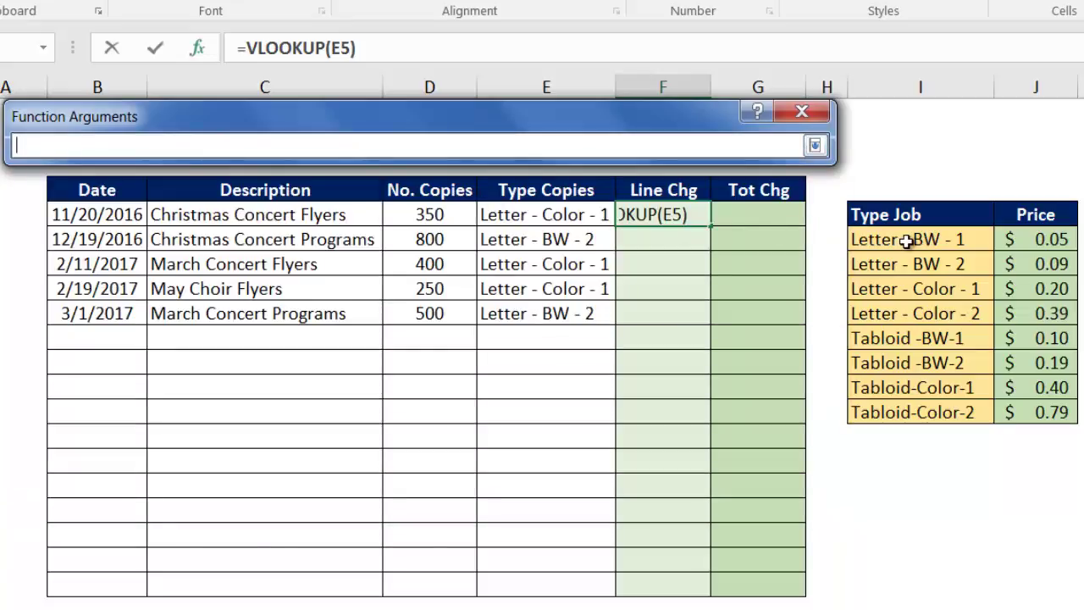
left_click_drag(906, 240, 1019, 411)
left_click(813, 145)
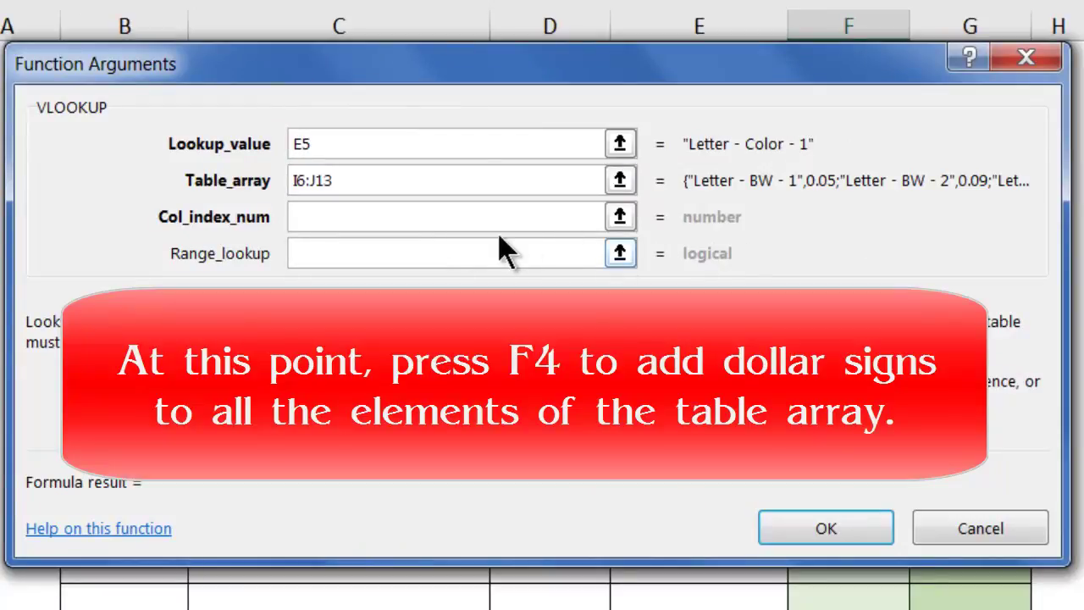
left_click(426, 217)
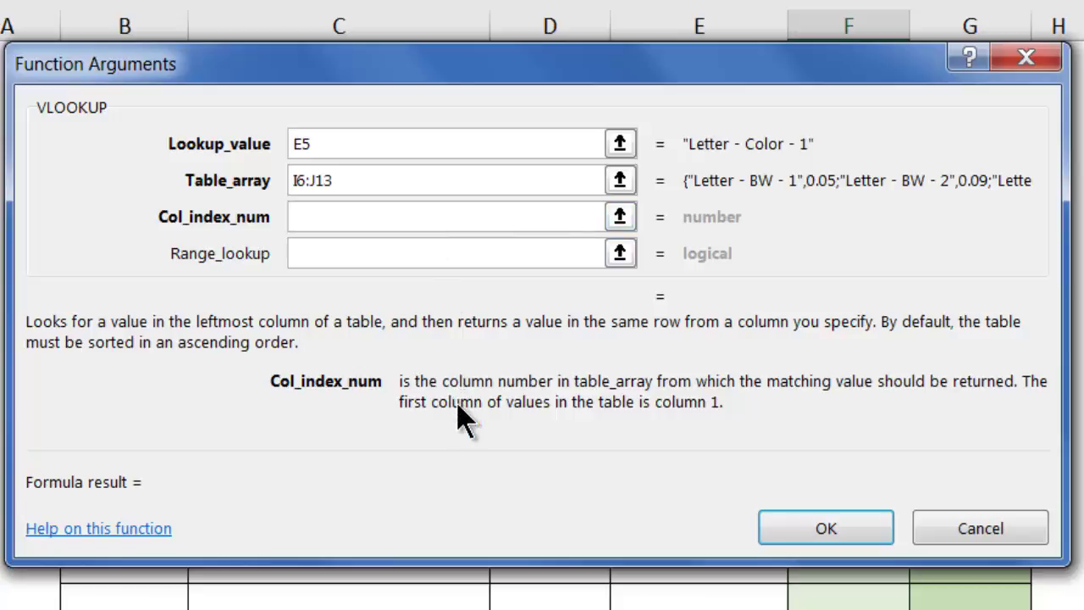
type("2")
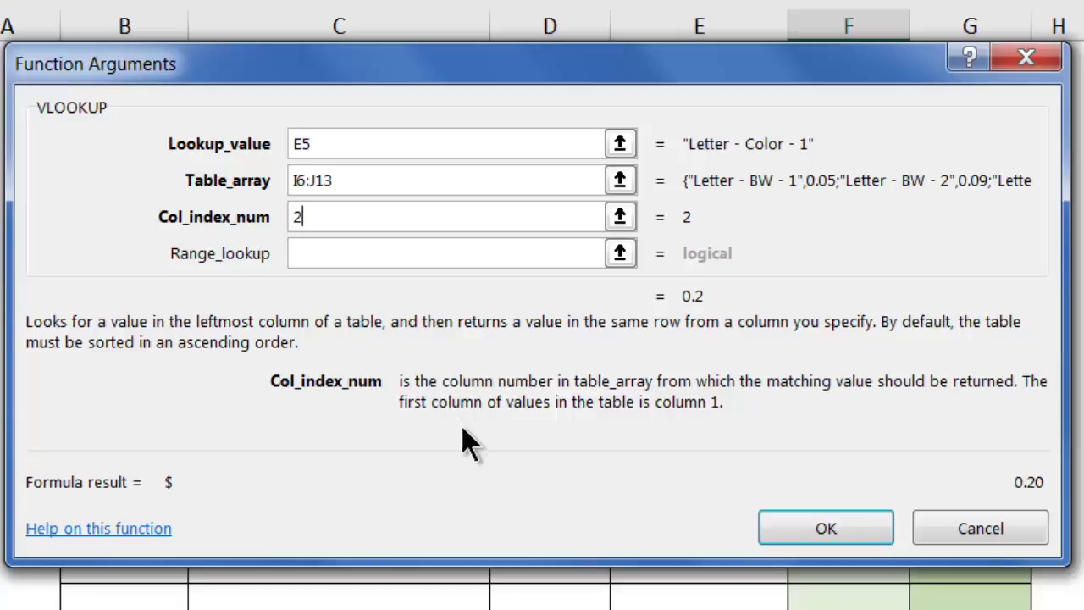
Insert the VLOOKUP into F5 and multiply it by D5, giving a Line Chg of $70.00
left_click(813, 530)
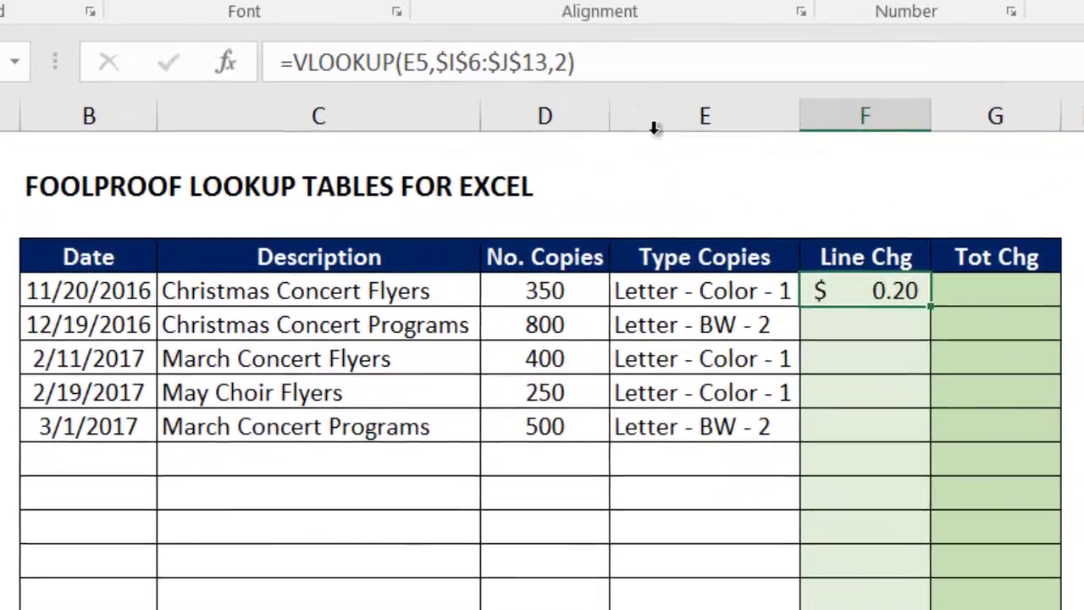
left_click(634, 61)
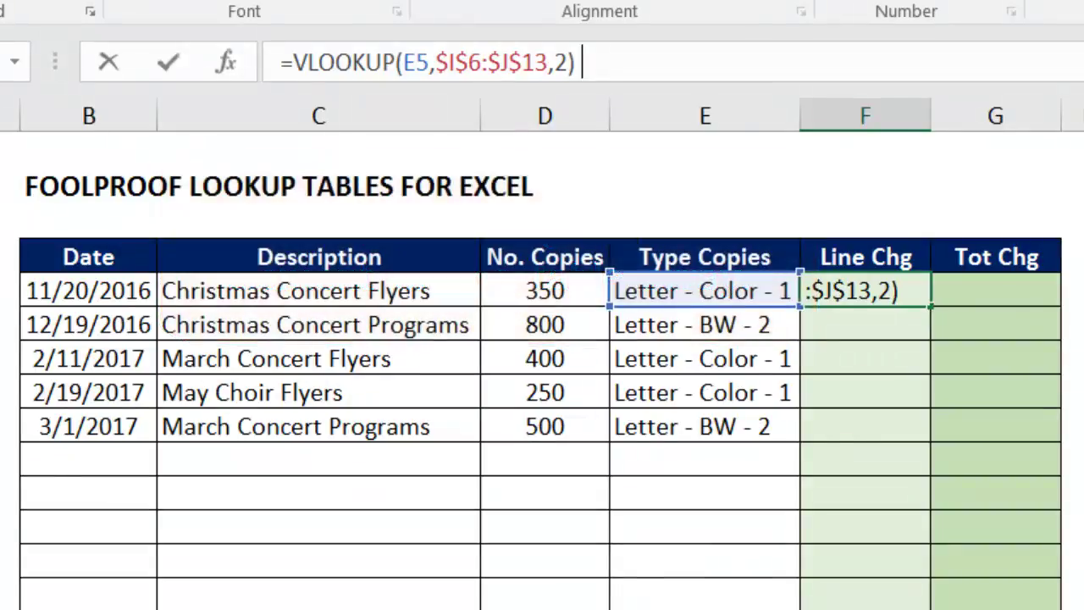
type("*")
left_click(549, 291)
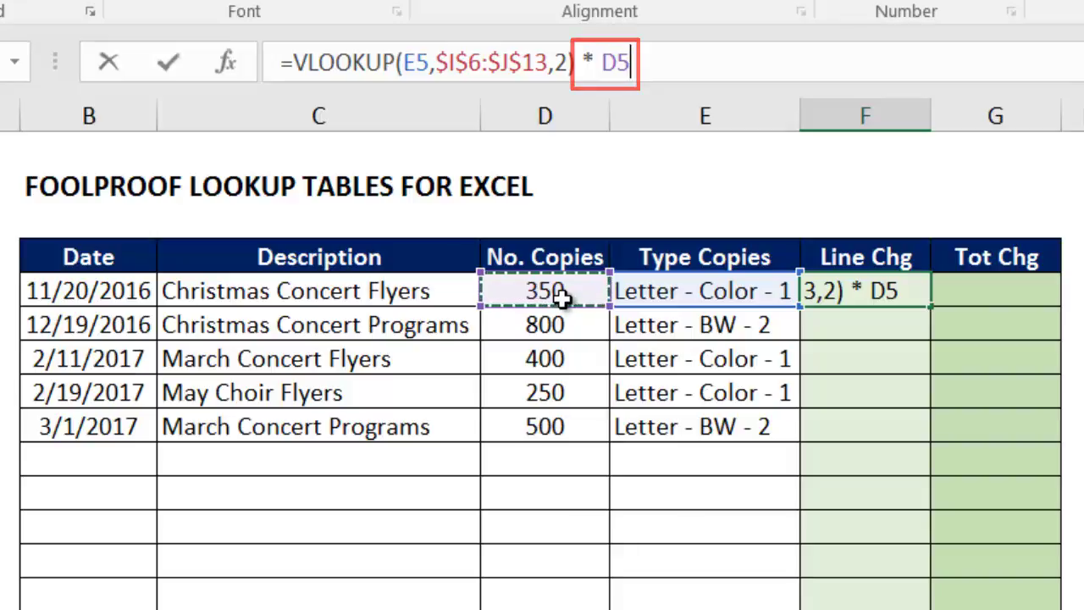
key("Return")
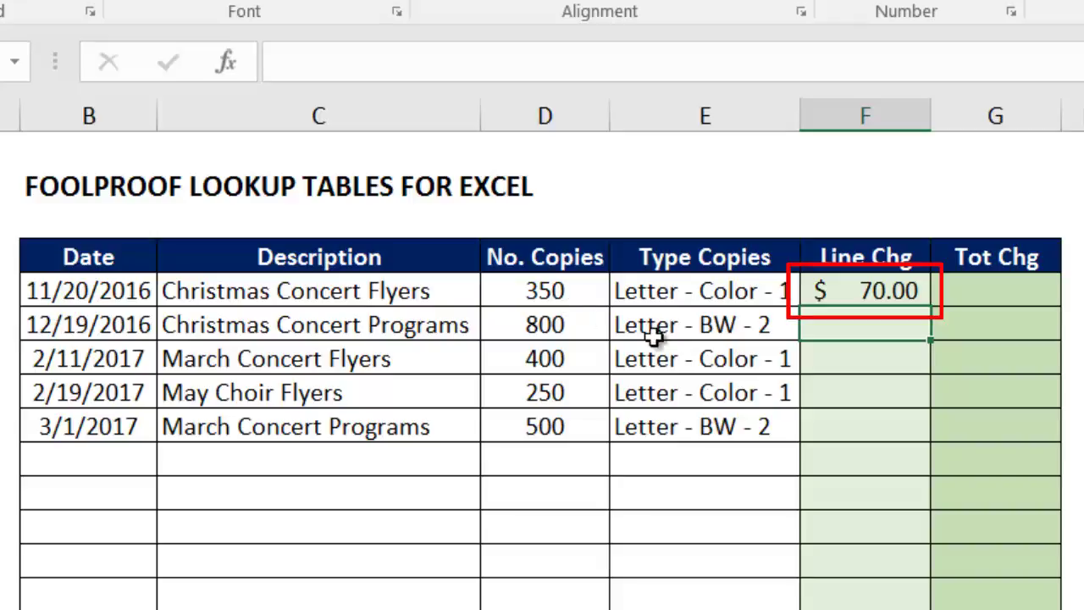
Copy F5's Line Chg formula down to F20, giving $72.00, $80.00, $50.00 and $45.00
left_click(881, 289)
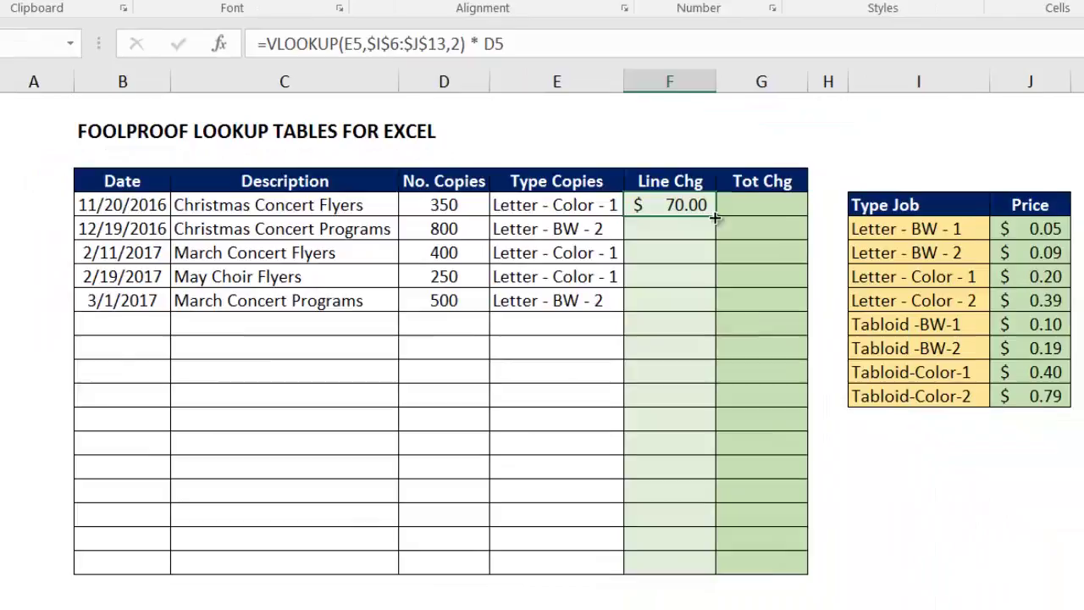
left_click_drag(833, 266, 717, 574)
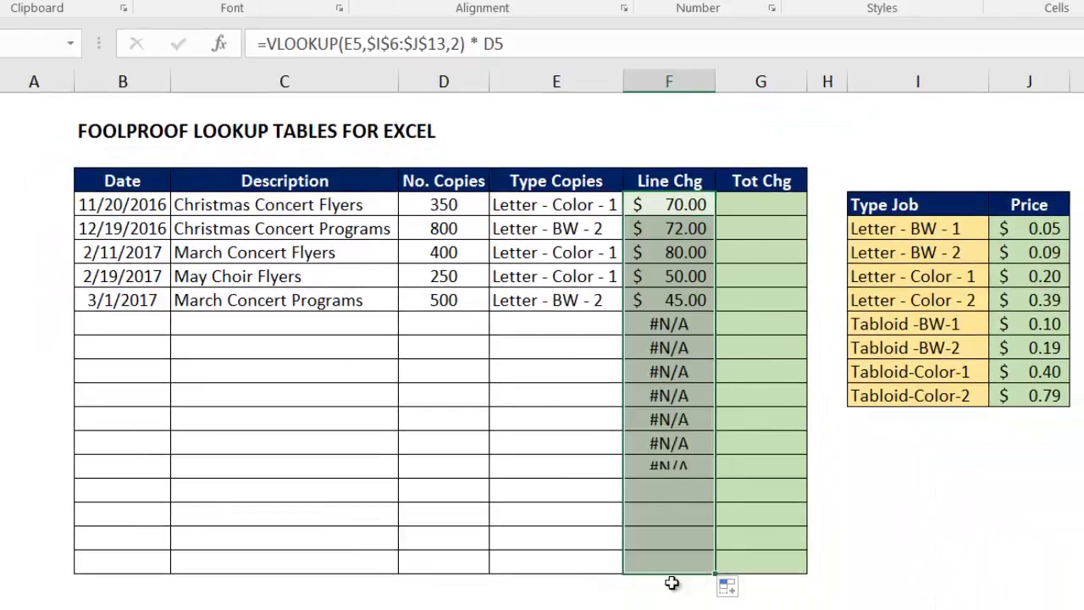
left_click(574, 537)
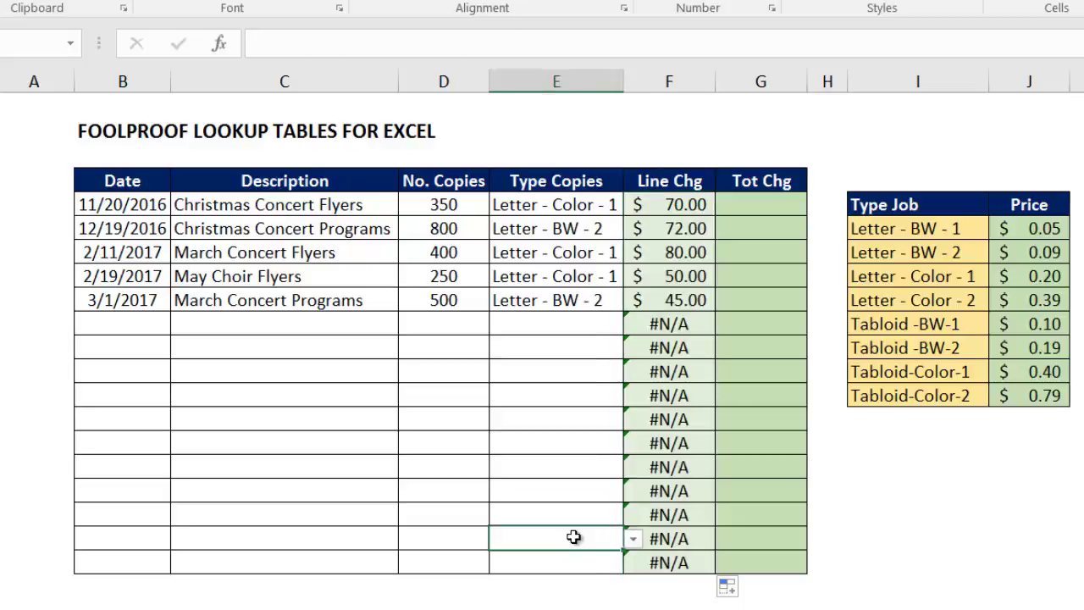